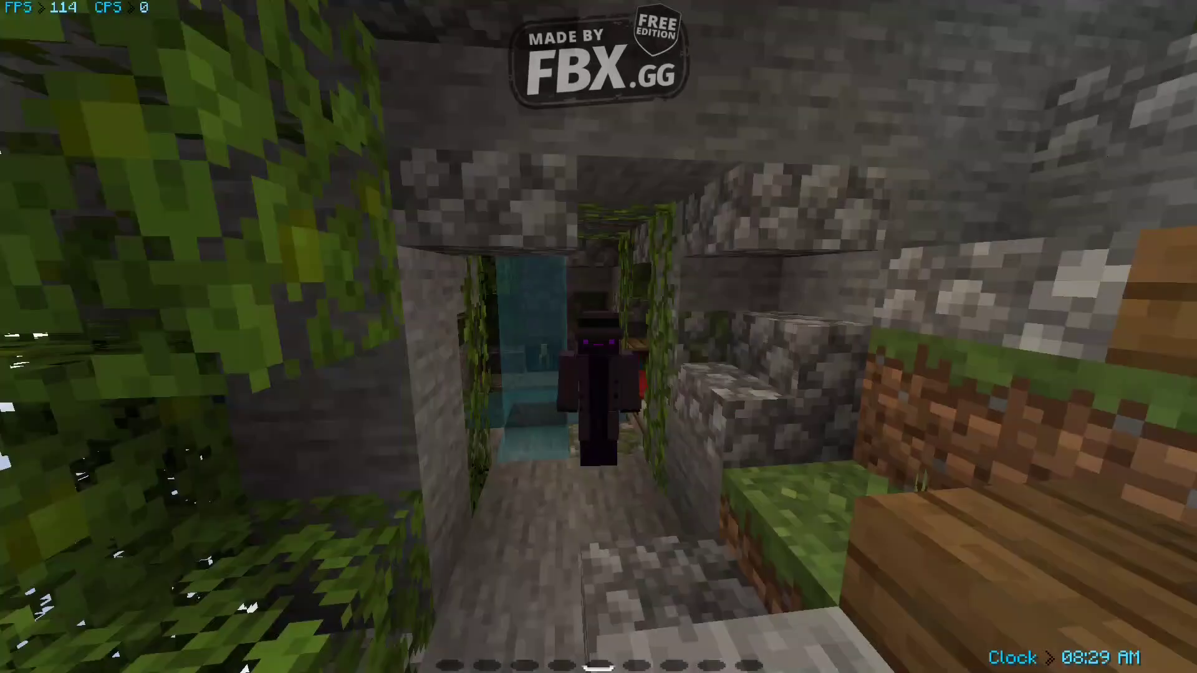
key("w")
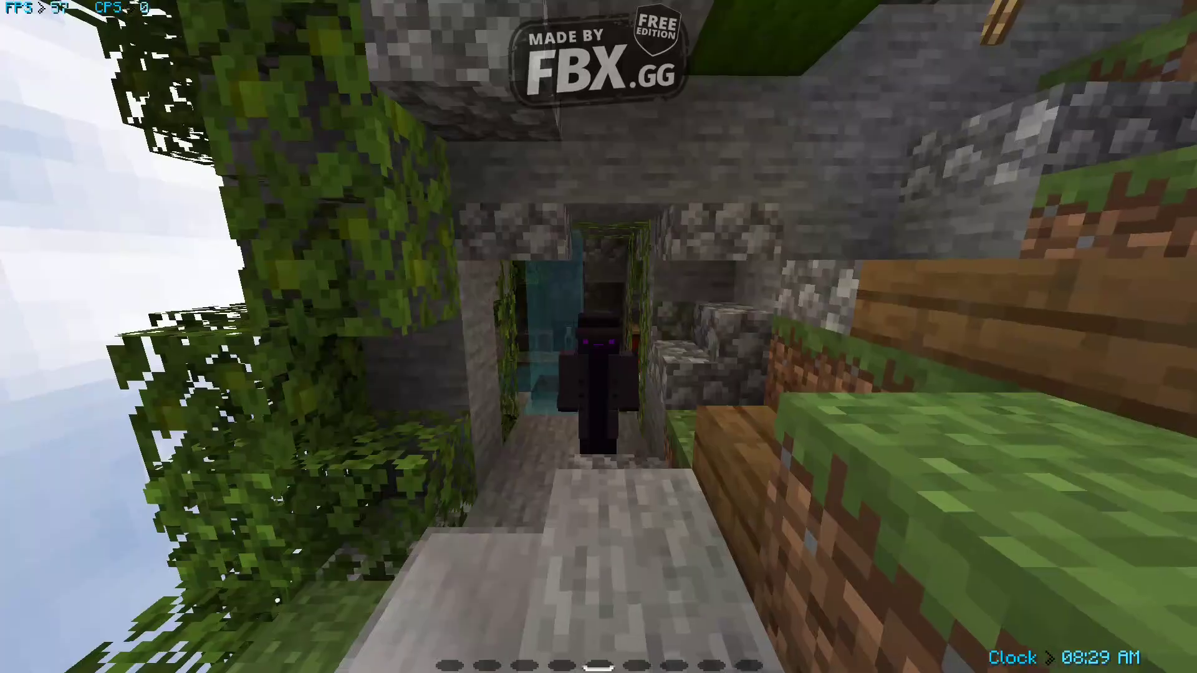
key("w")
key("w")
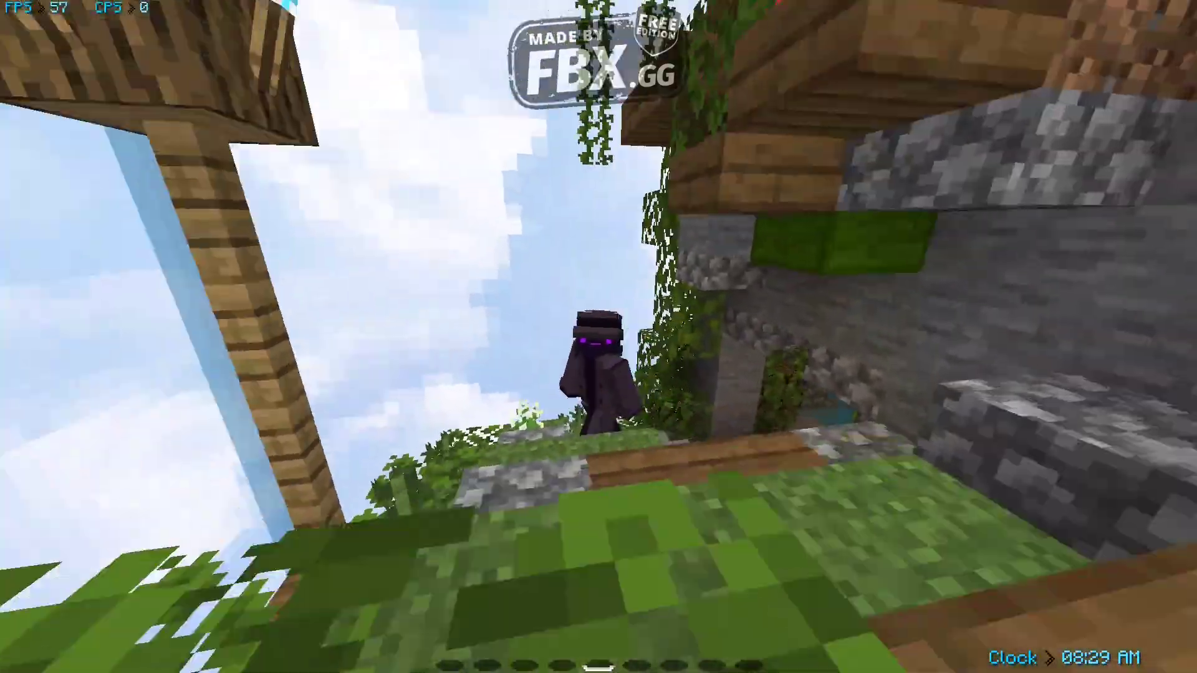
key("w")
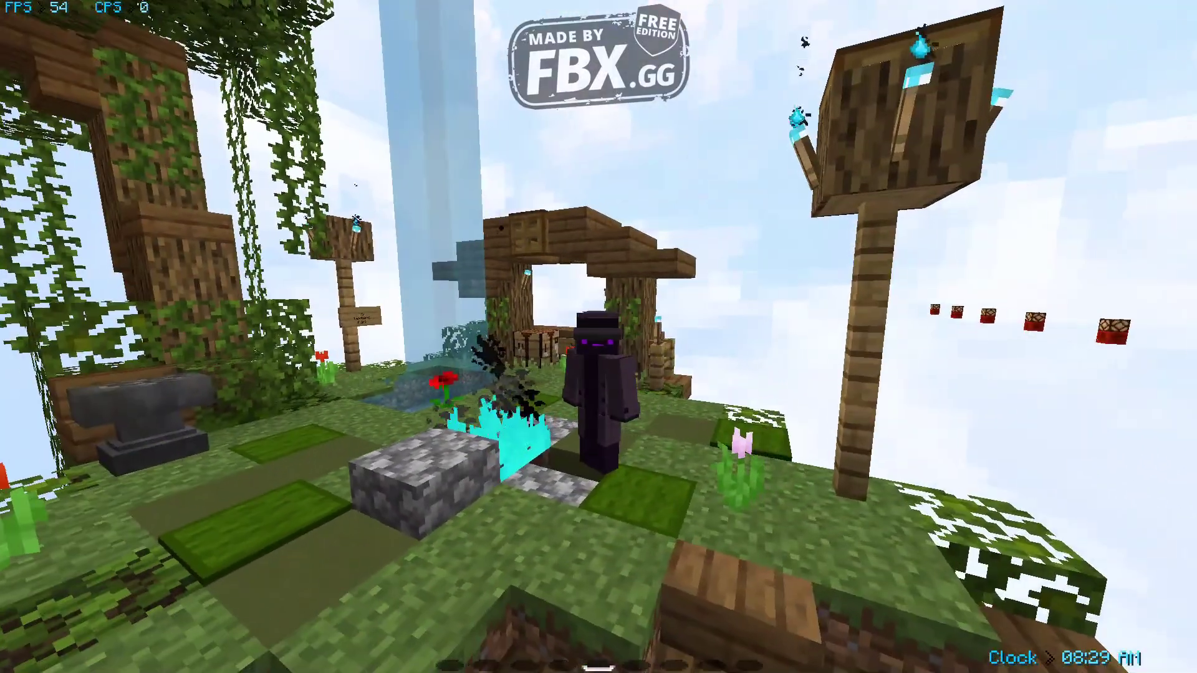
key("s")
key("w")
key("c")
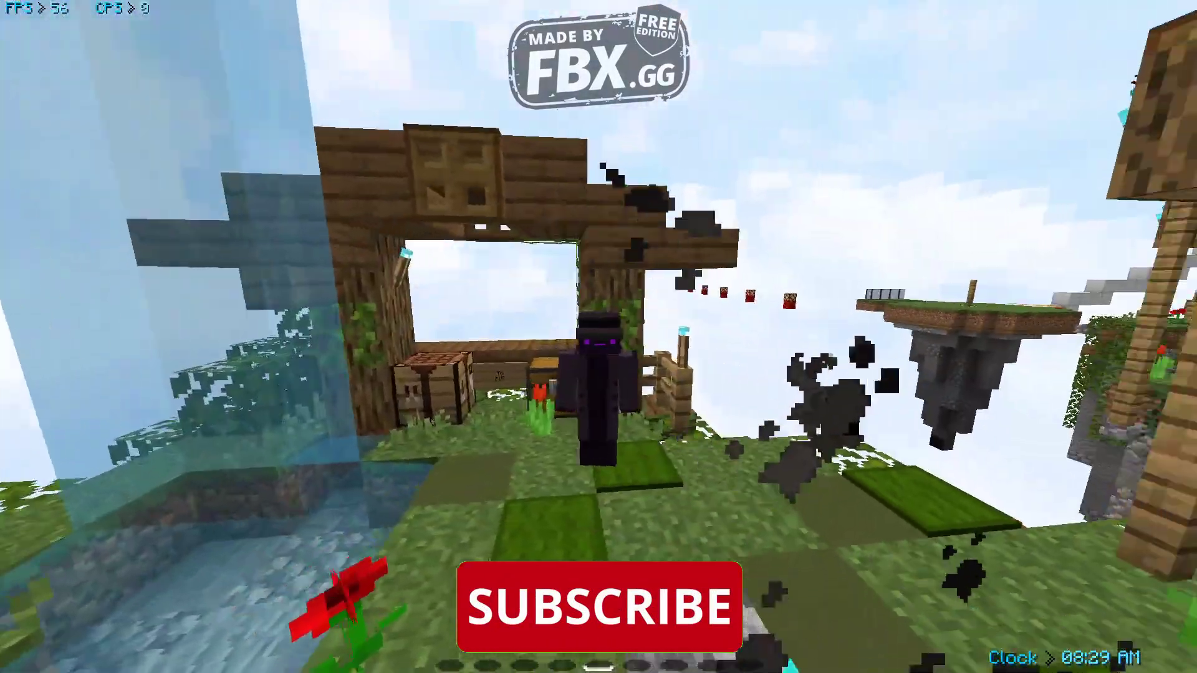
left_click(599, 337)
key("w")
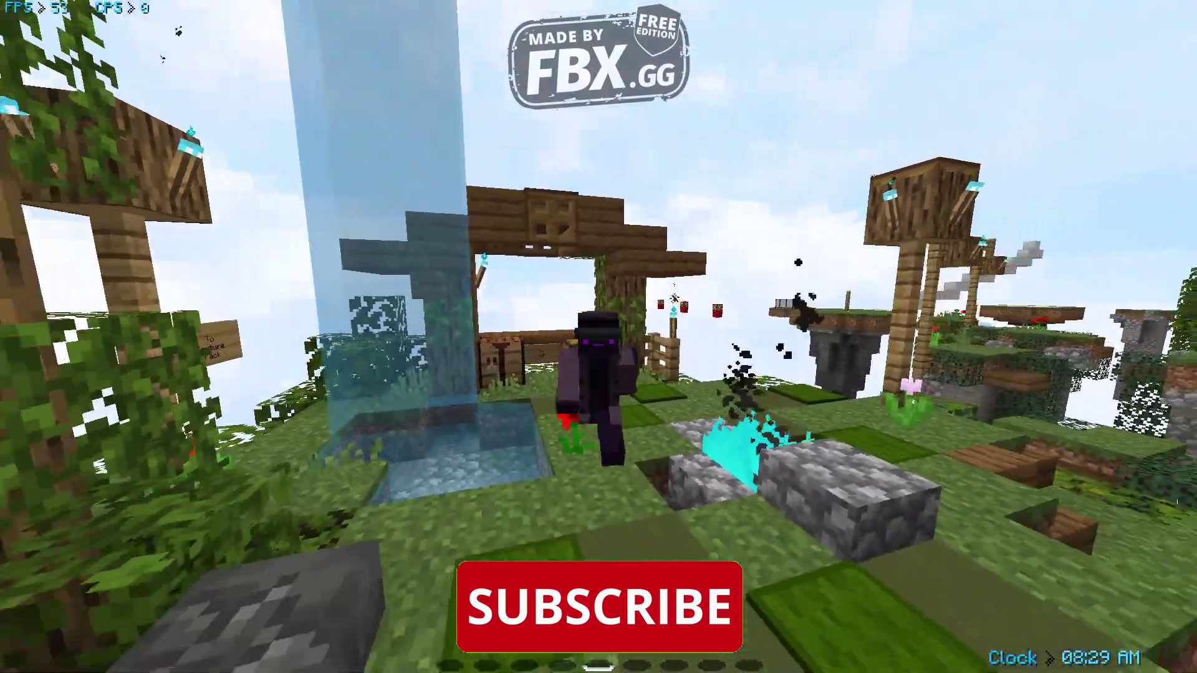
key("w")
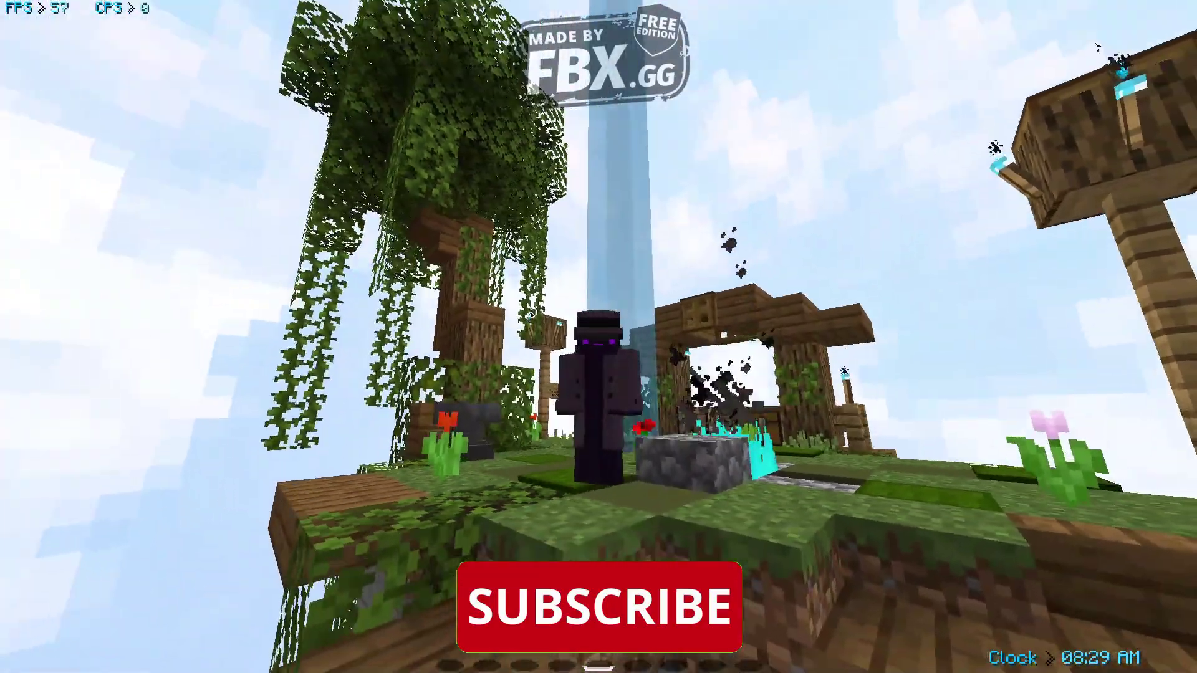
left_click(599, 337)
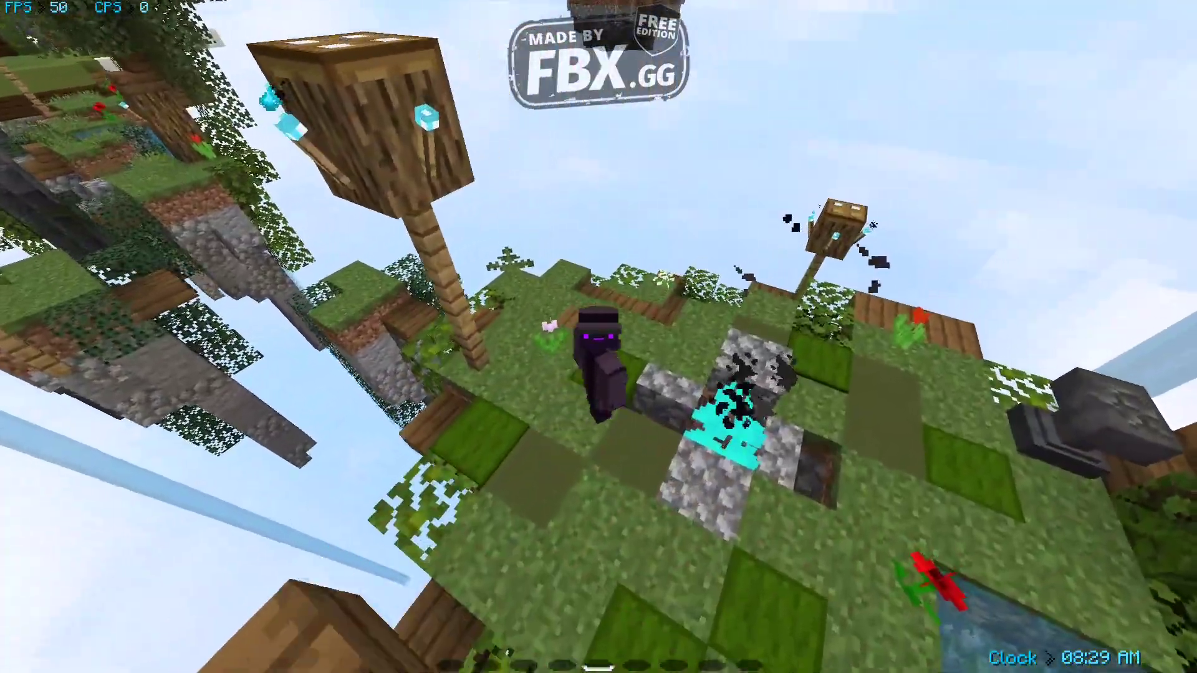
key("c")
key("s")
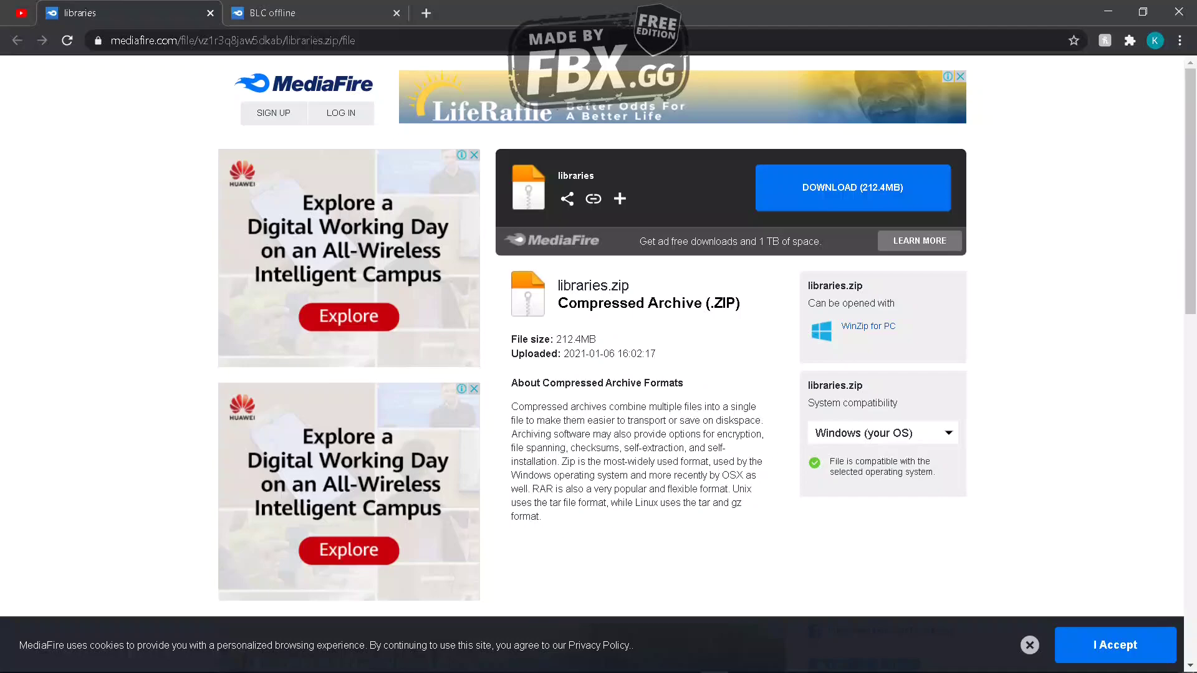
- Download the libraries.zip and BLC offline.zip archives from their two MediaFire pages
left_click(852, 188)
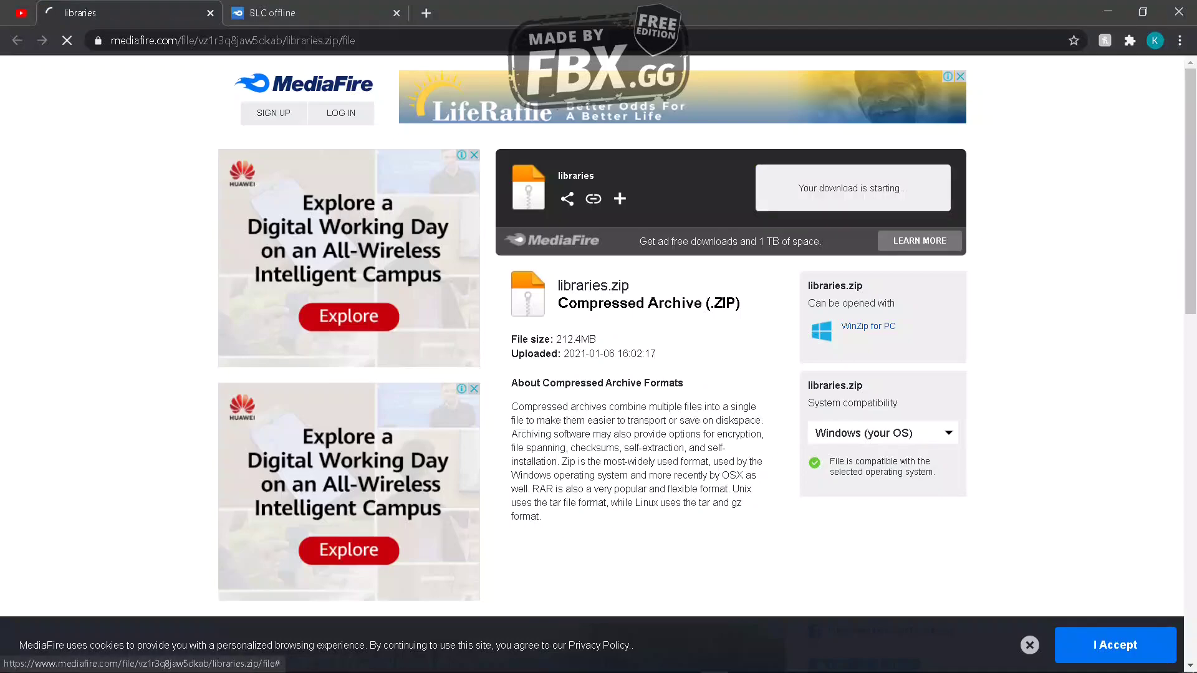
key("ctrl+Tab")
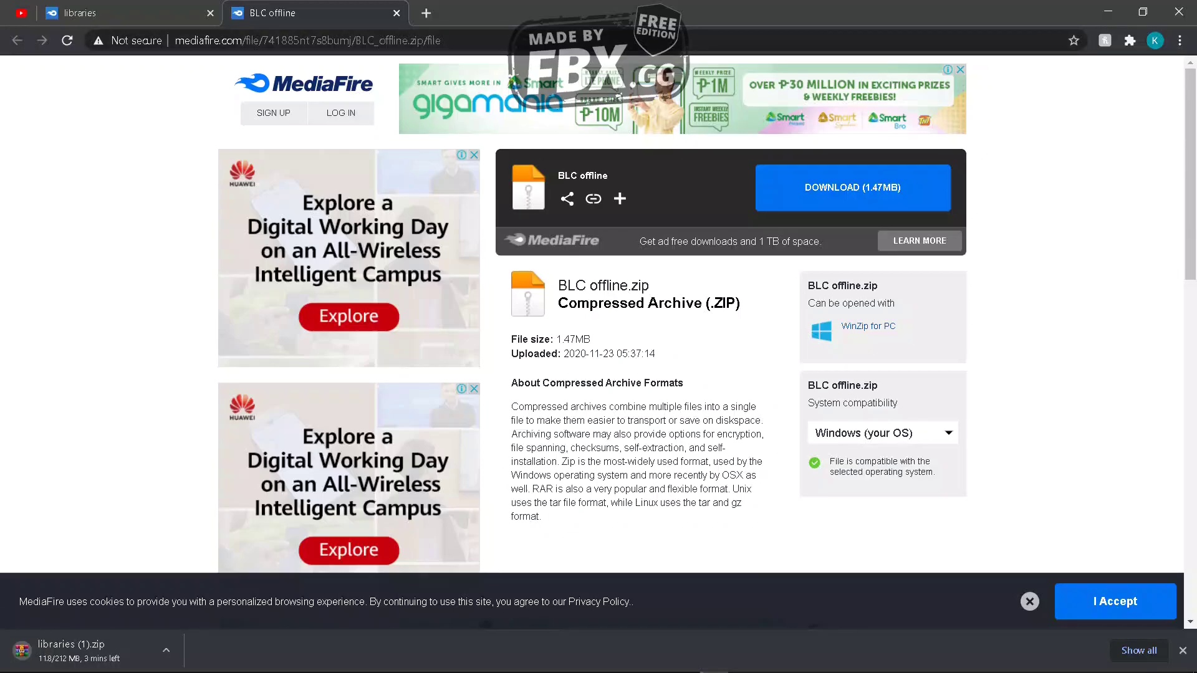
left_click(852, 188)
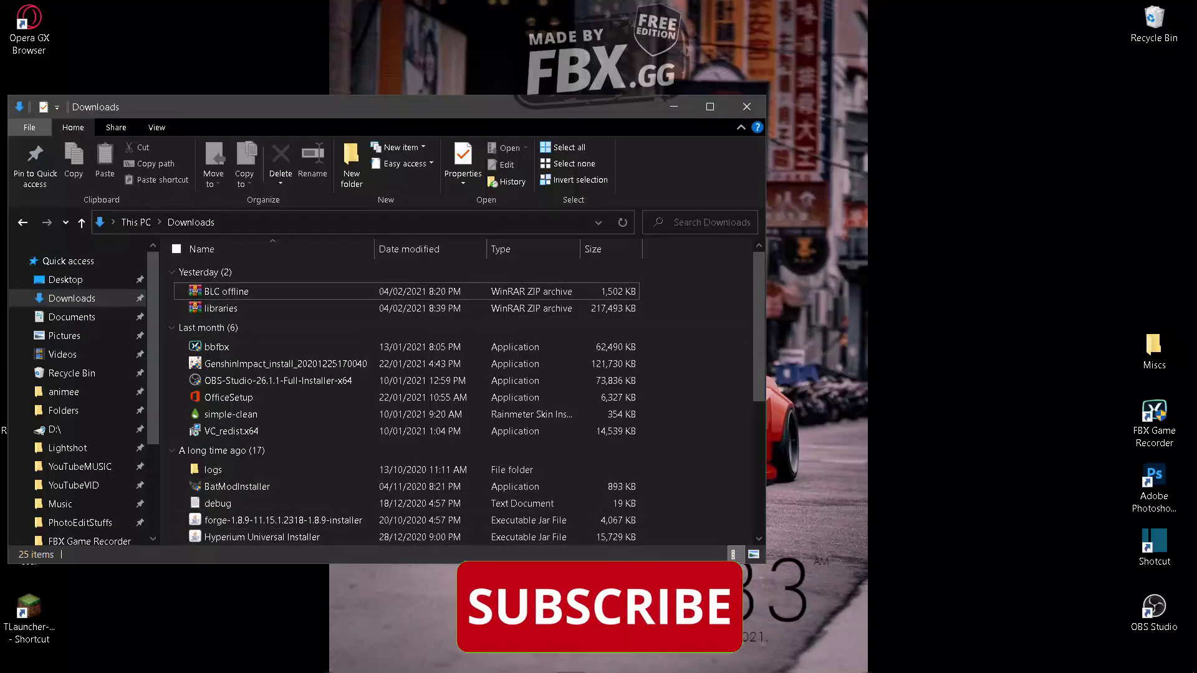
- Open the %appdata% folder through Run and place its window beside the Downloads window
left_click(14, 661)
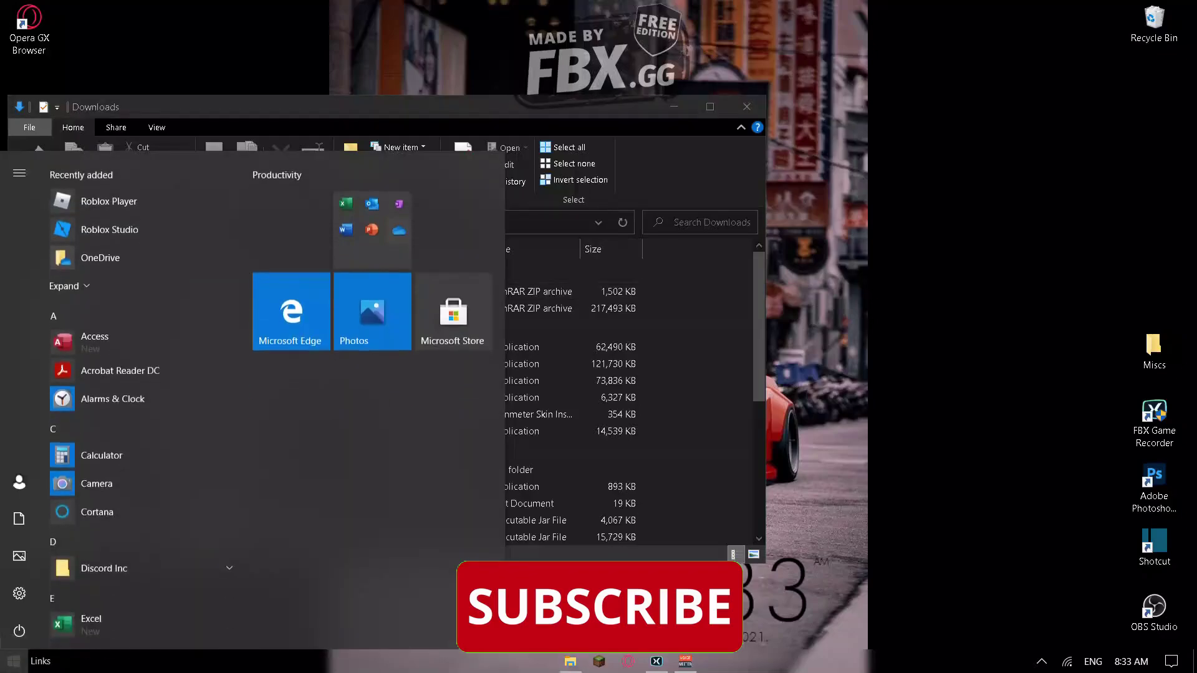
type("run")
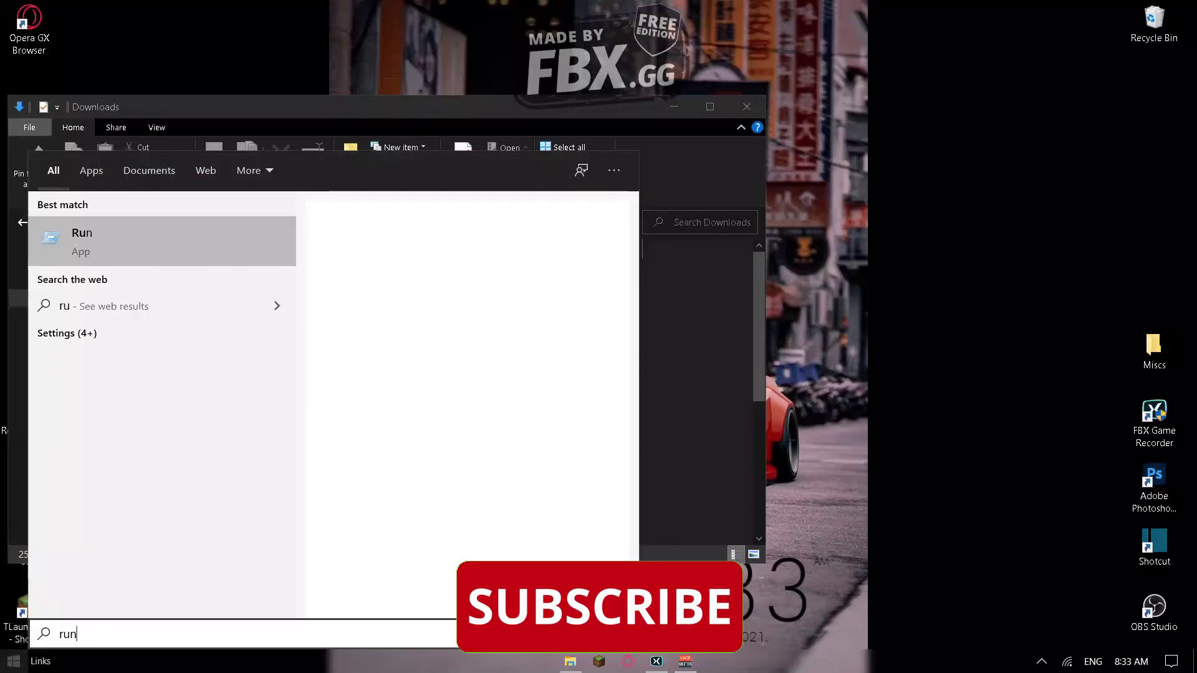
key("Return")
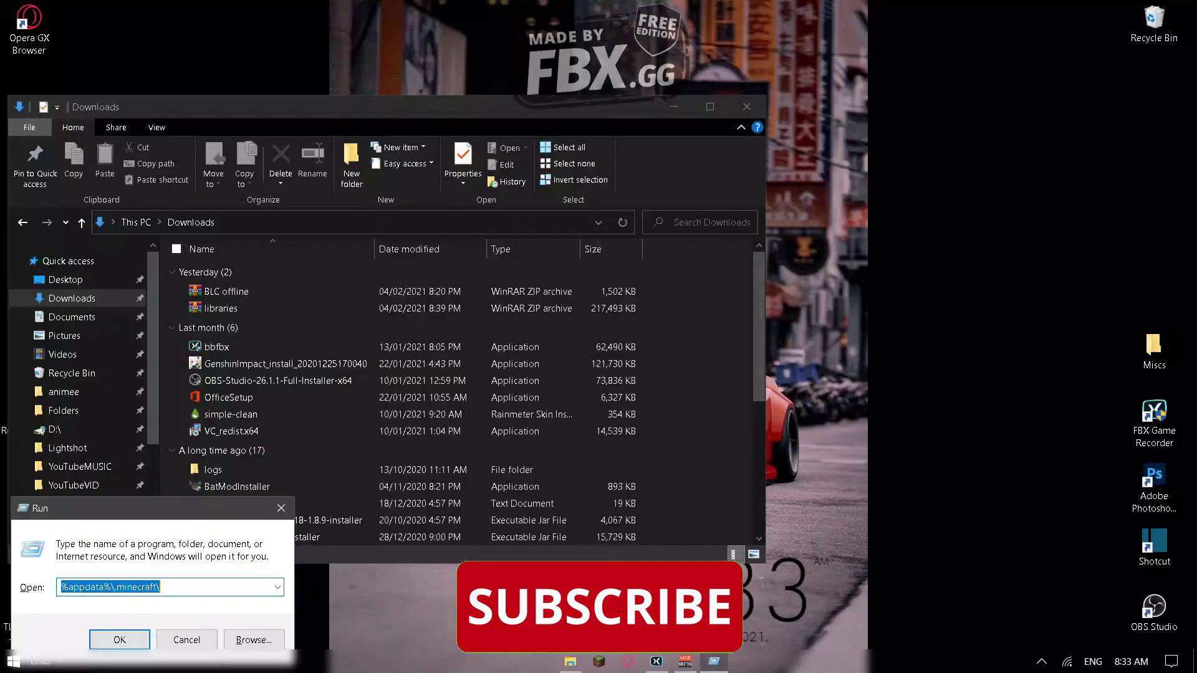
type("%a")
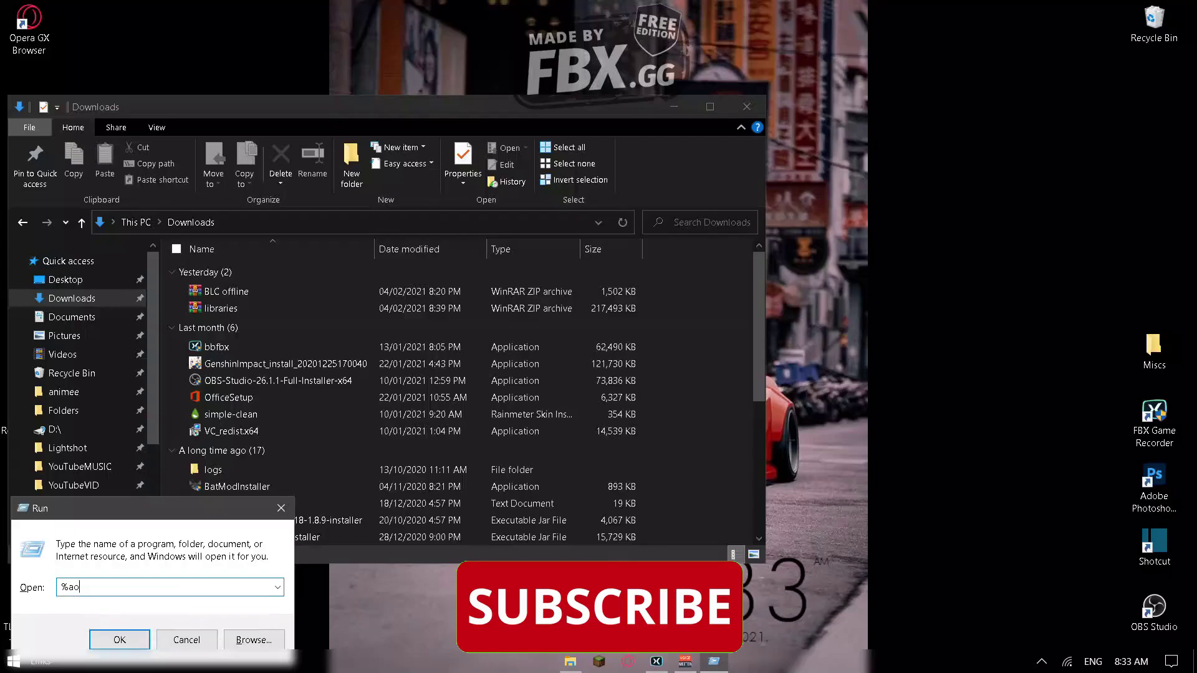
type("ppdata%")
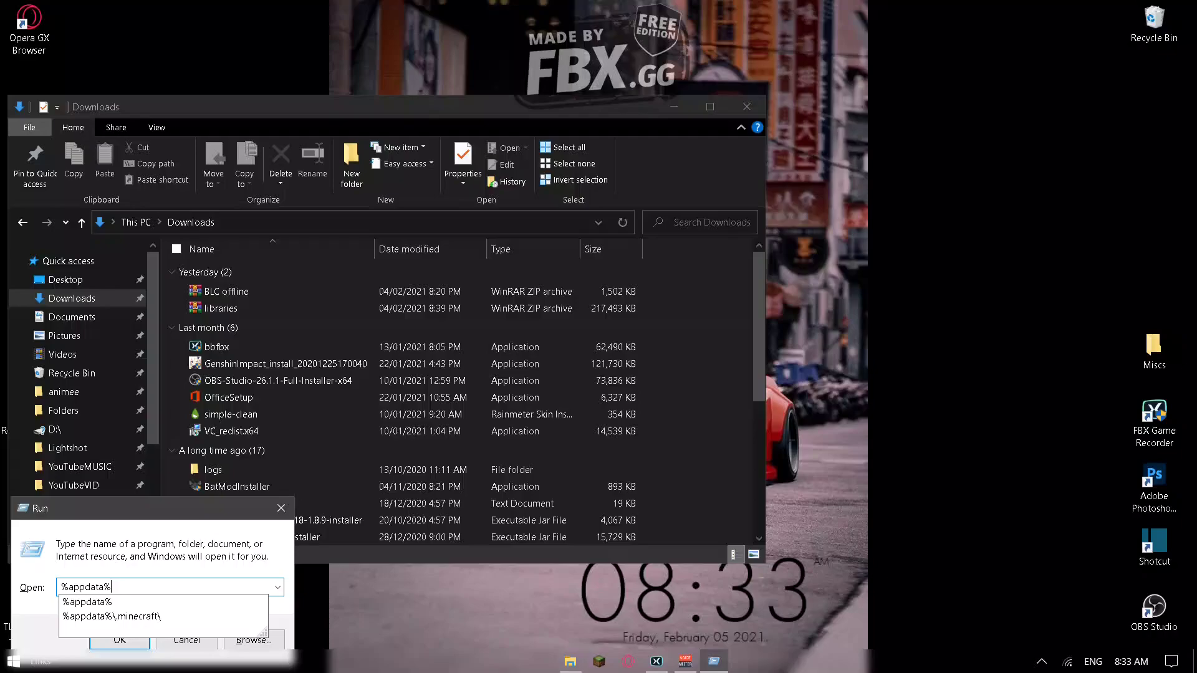
key("Return")
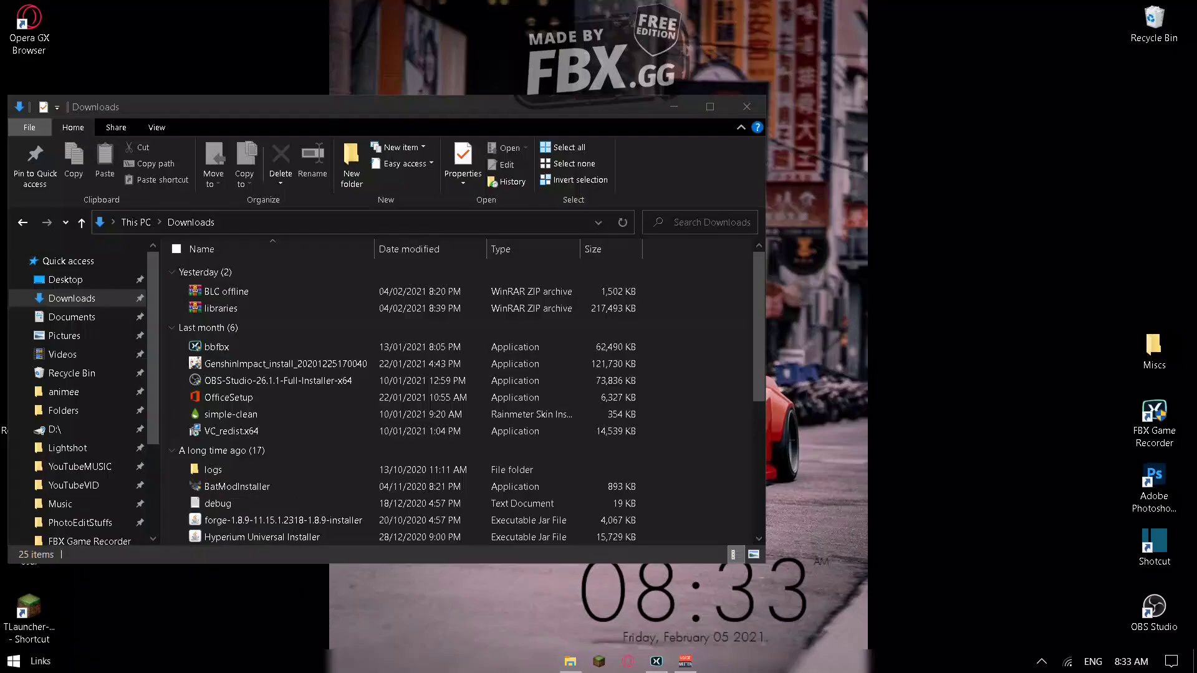
left_click_drag(283, 97, 717, 82)
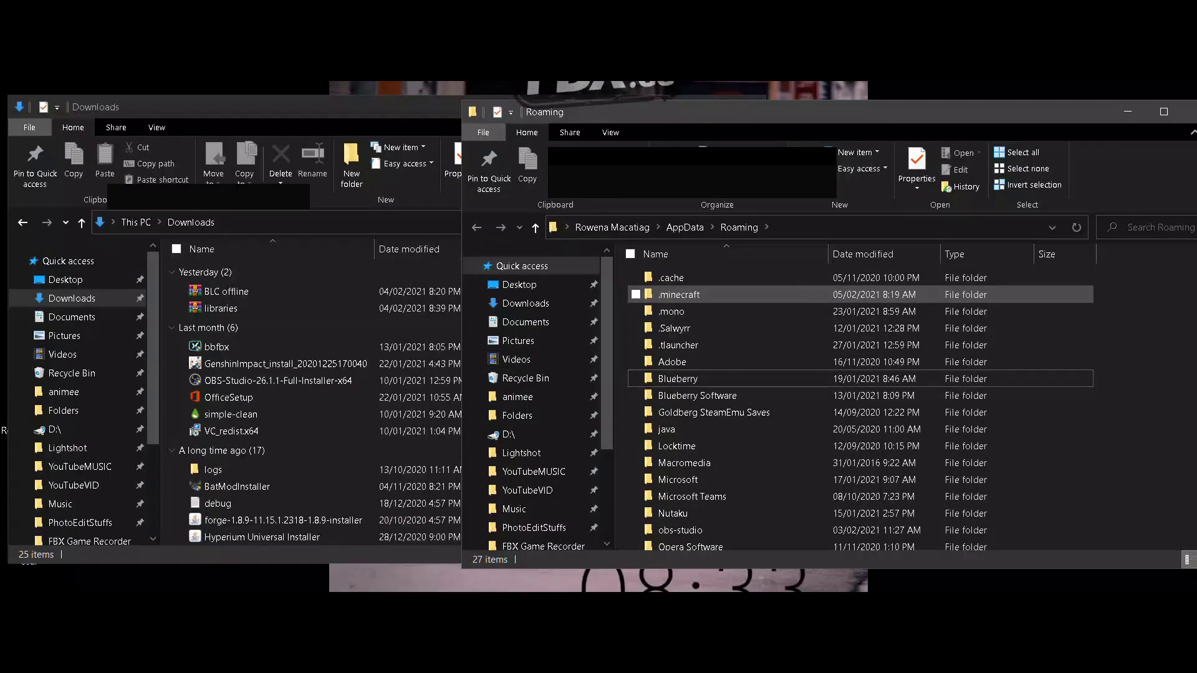
- Open the versions folder inside .minecraft in the Roaming window
double_click(679, 295)
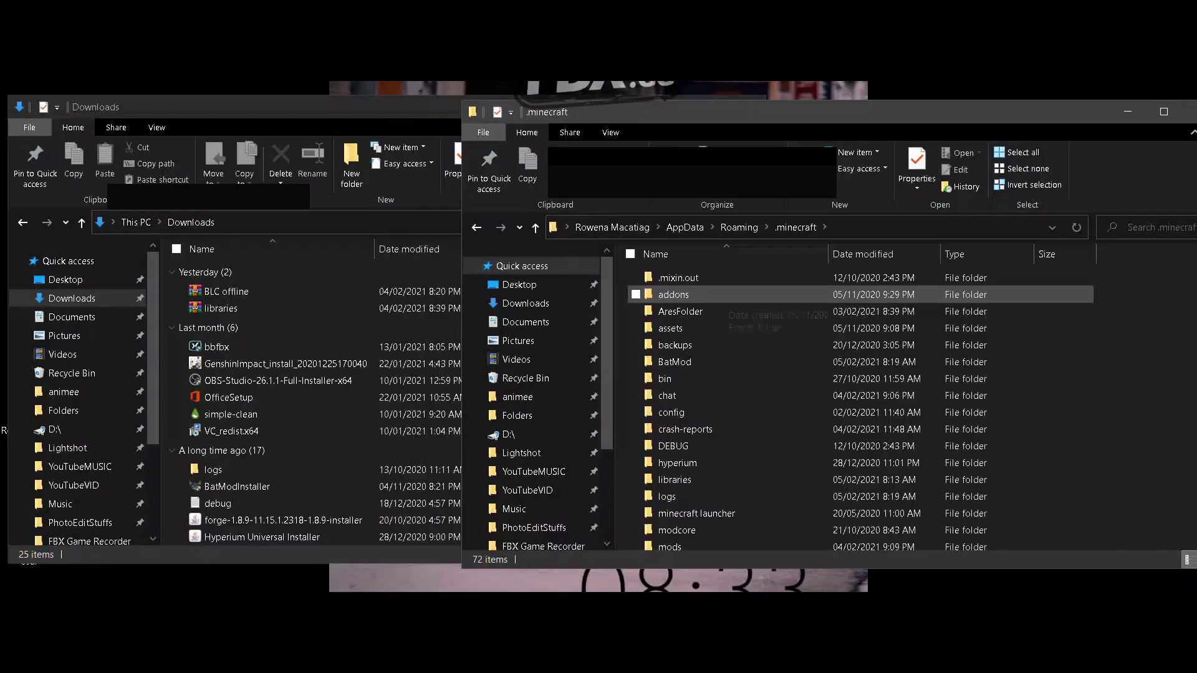
scroll(724, 399, "down", 4)
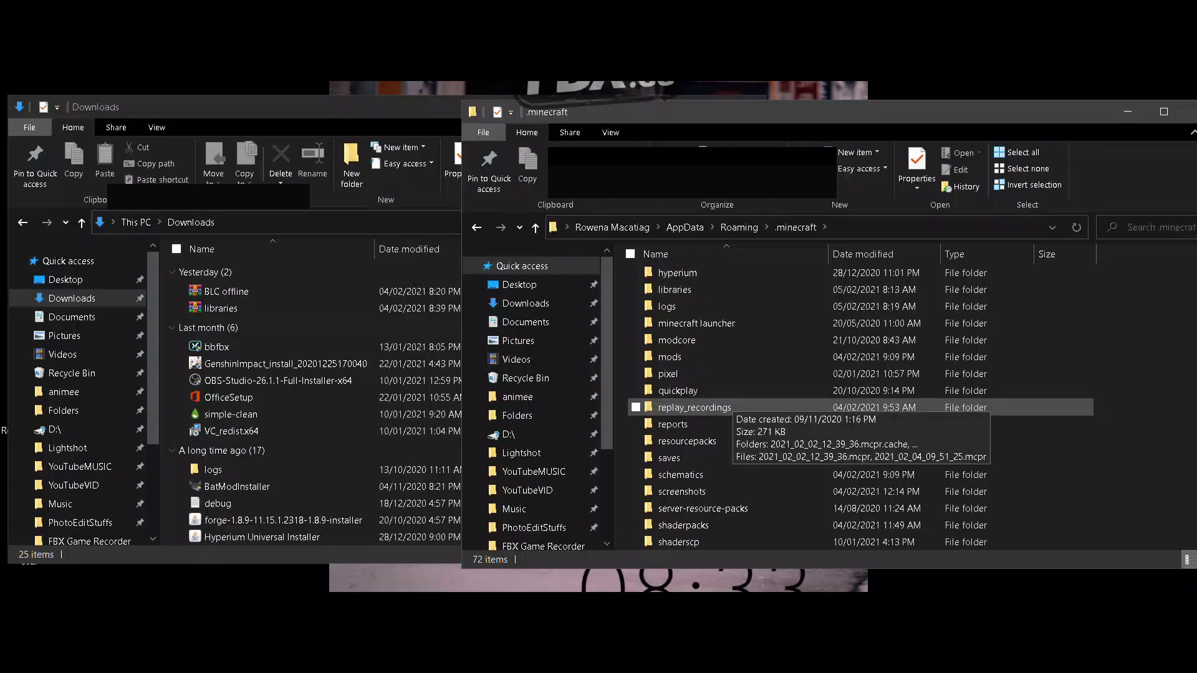
scroll(728, 405, "down", 3)
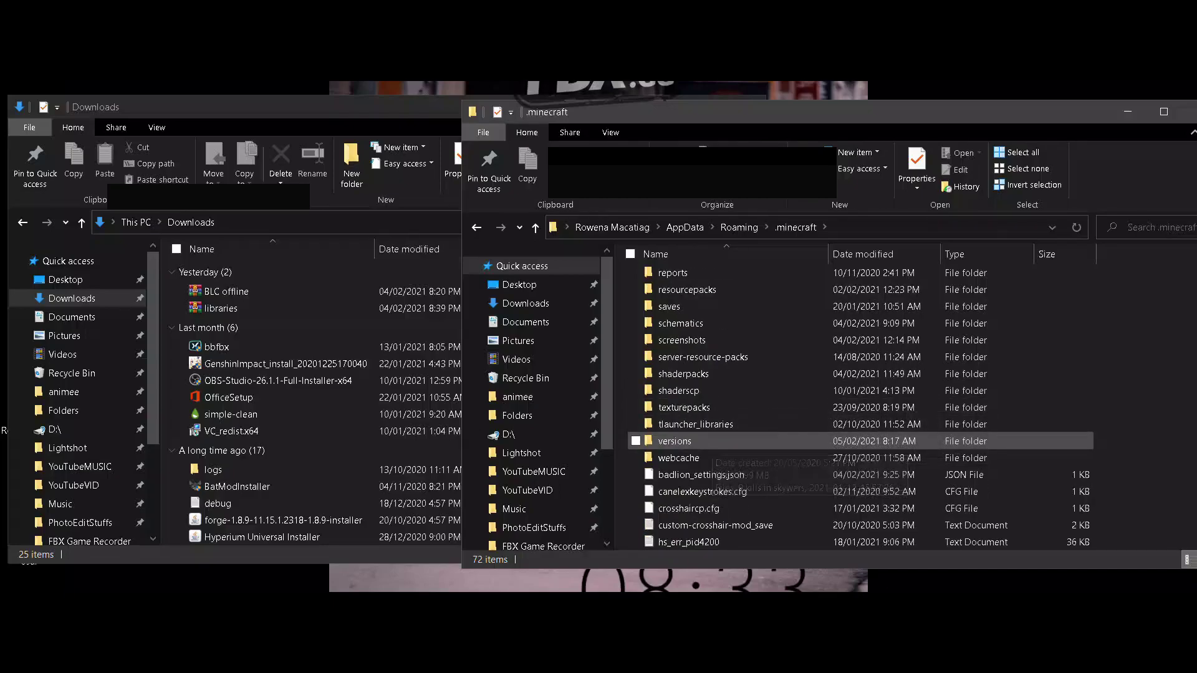
double_click(674, 441)
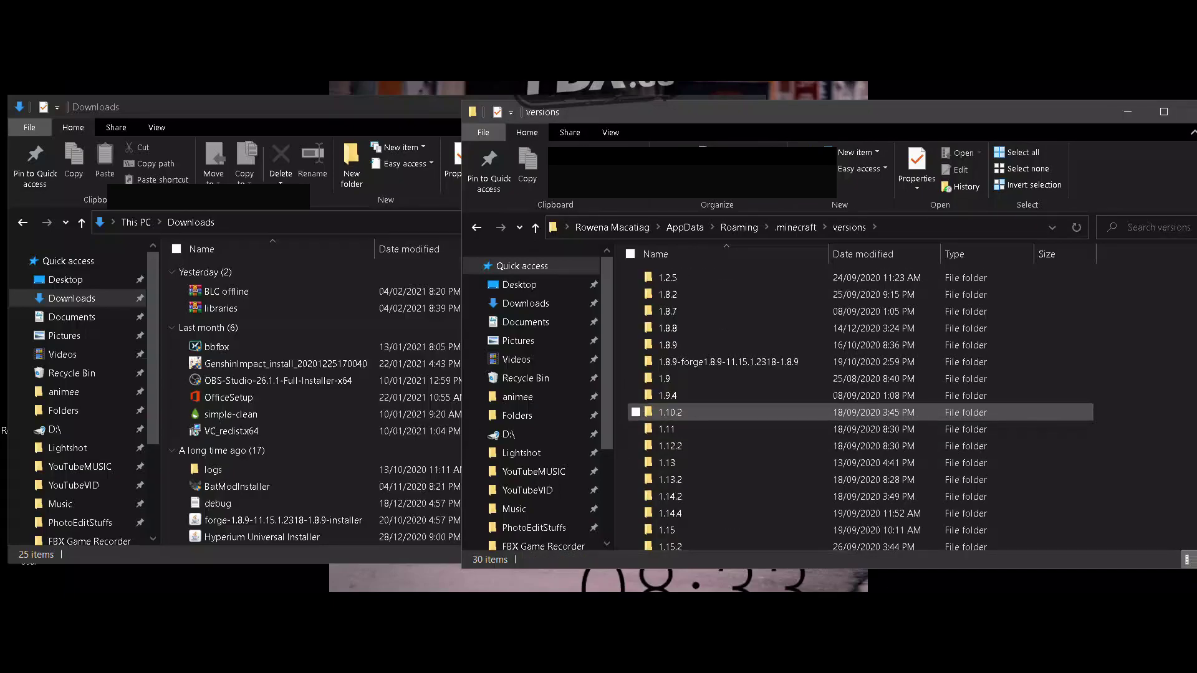
scroll(686, 399, "down", 3)
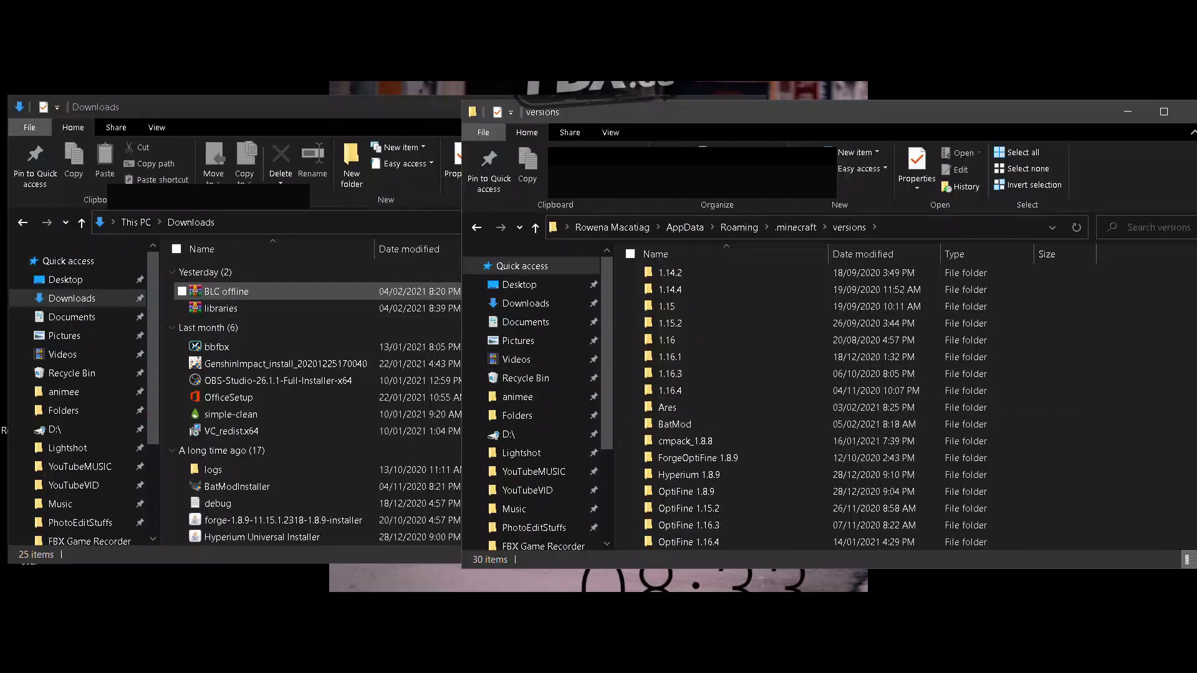
- Open the downloaded BLC offline archive in WinRAR and copy its Badlion Client 1.8.9 folder into the versions folder
left_click(226, 291)
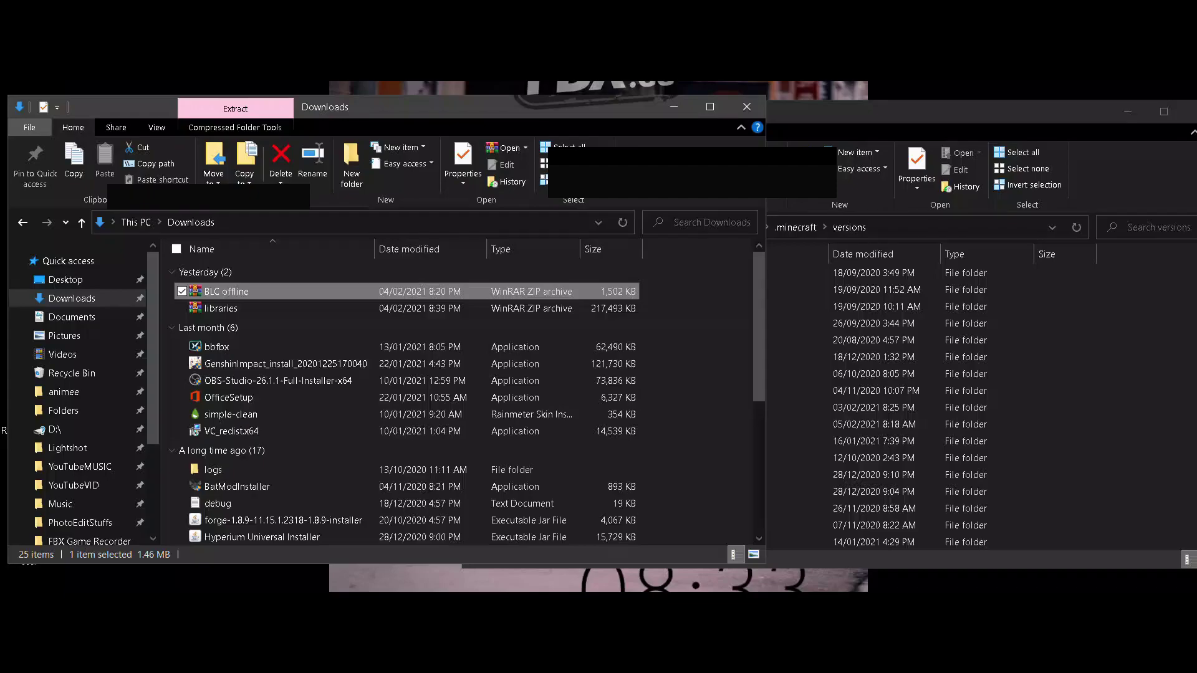
double_click(226, 291)
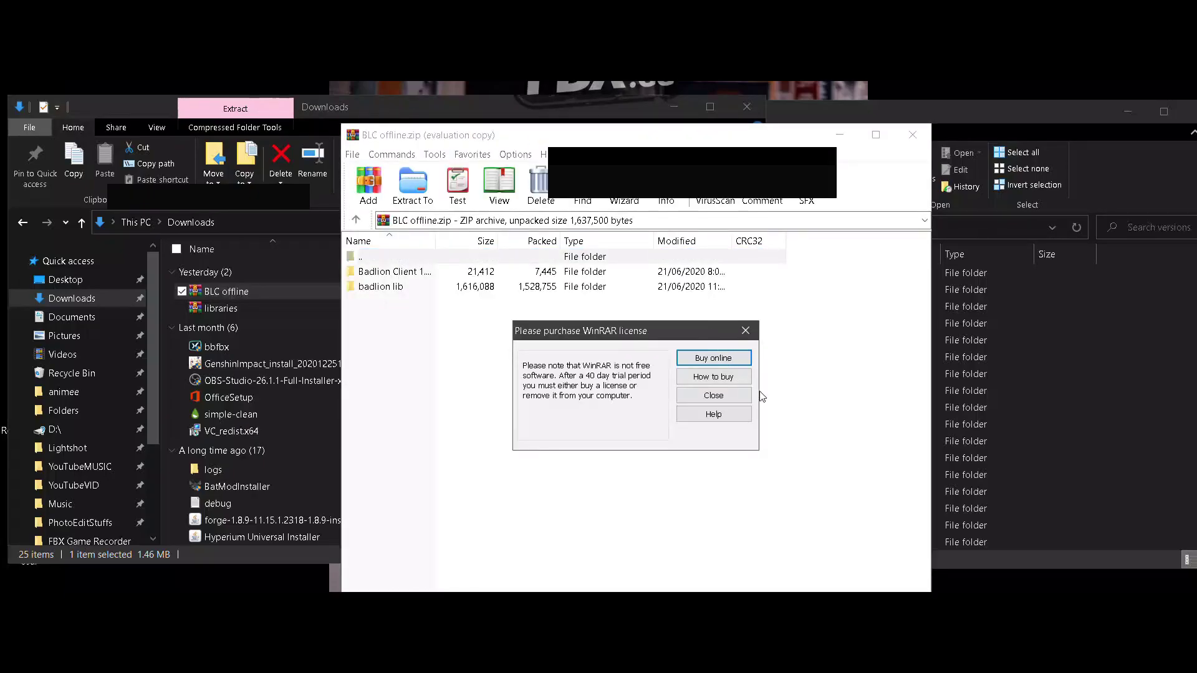
left_click(714, 413)
left_click_drag(509, 135, 399, 109)
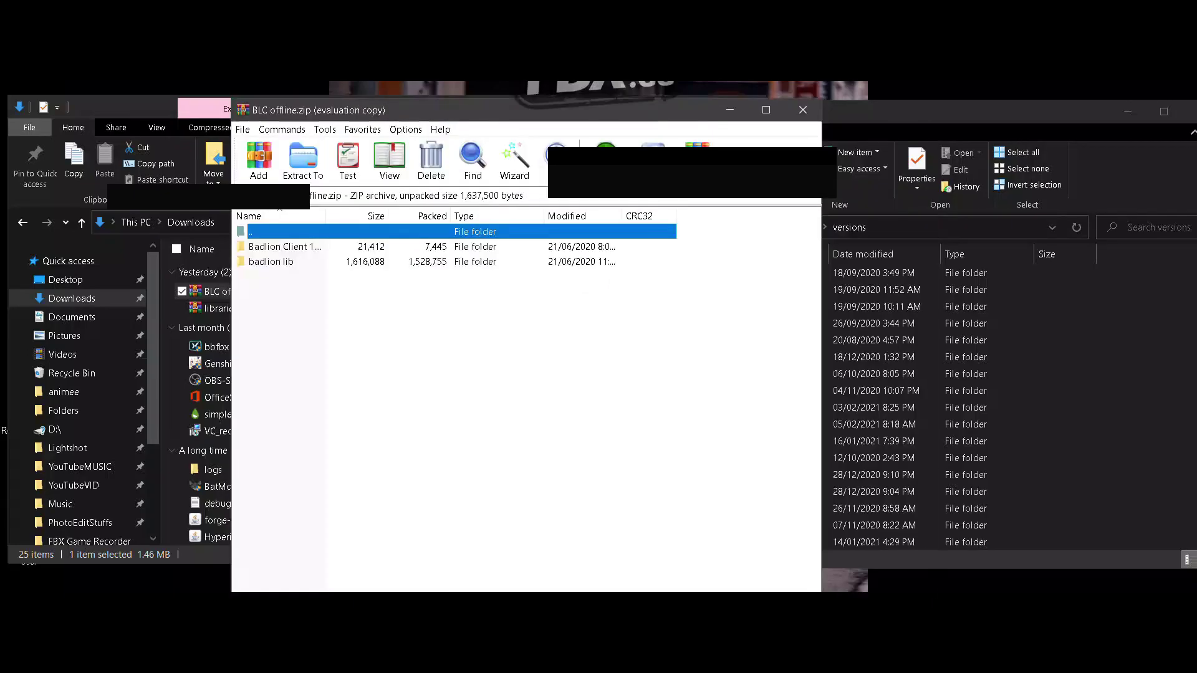
left_click(284, 246)
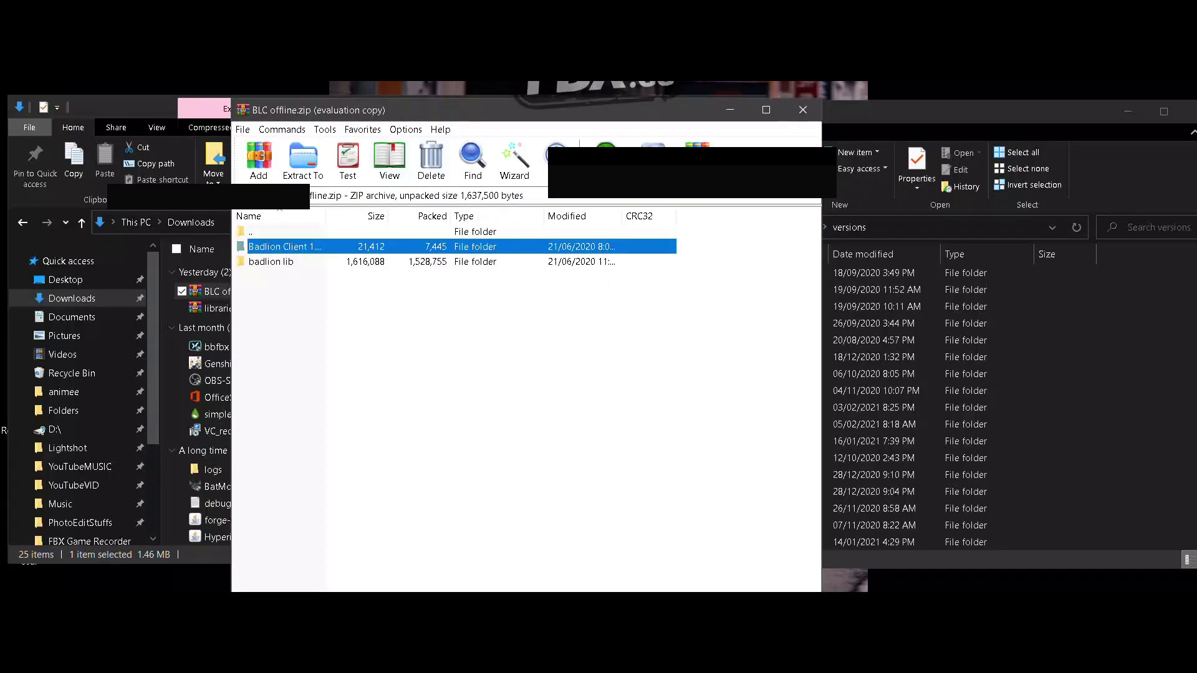
left_click_drag(284, 246, 1122, 390)
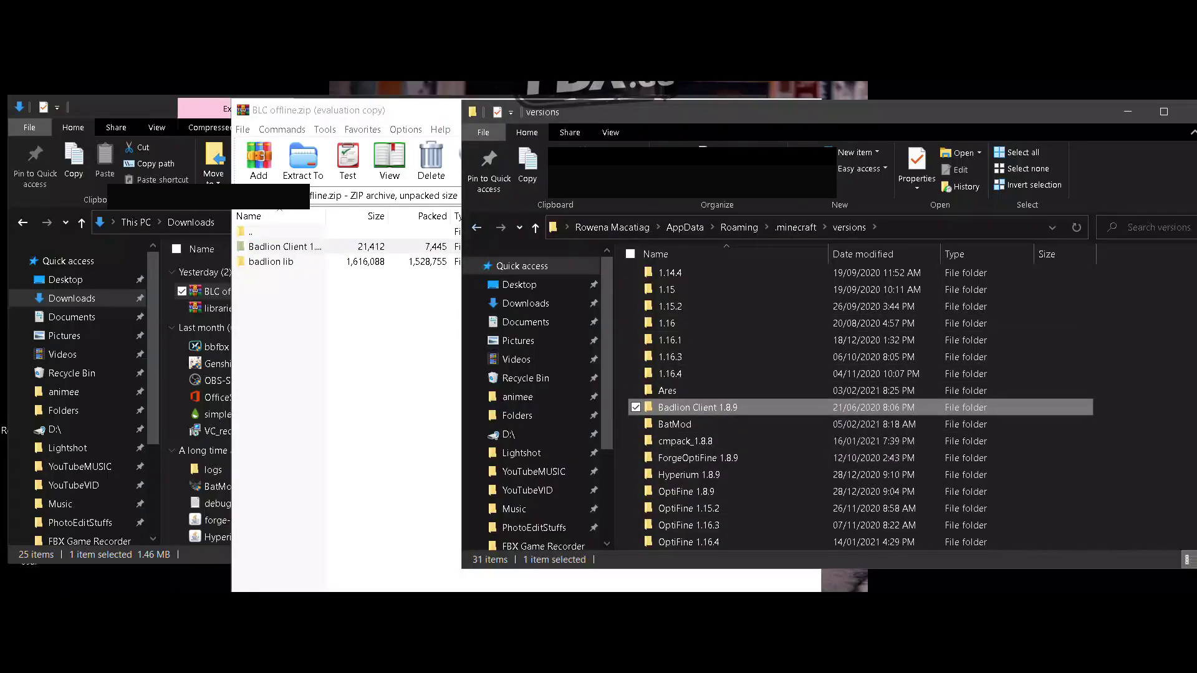
- Copy Agent.jar, joml-1.9.2.jar and lz4-1.3.0.jar from the archive's badlion lib folder into the .minecraft folder
left_click(476, 228)
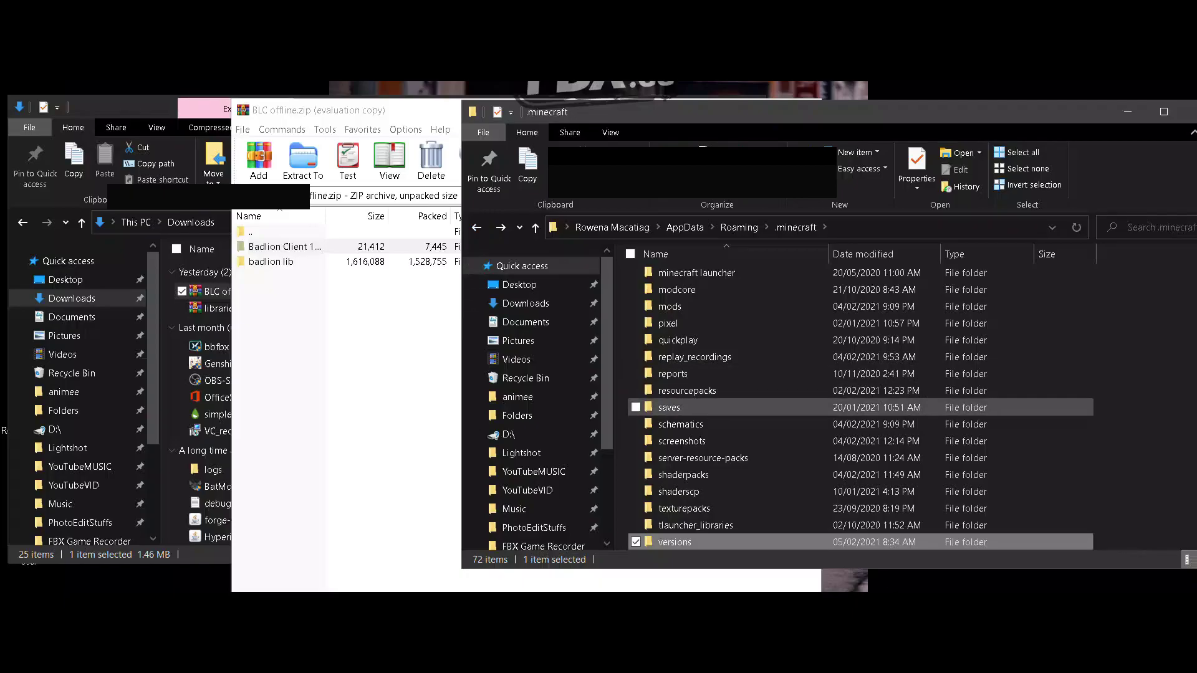
scroll(860, 424, "down", 6)
scroll(860, 424, "down", 5)
scroll(861, 424, "up", 8)
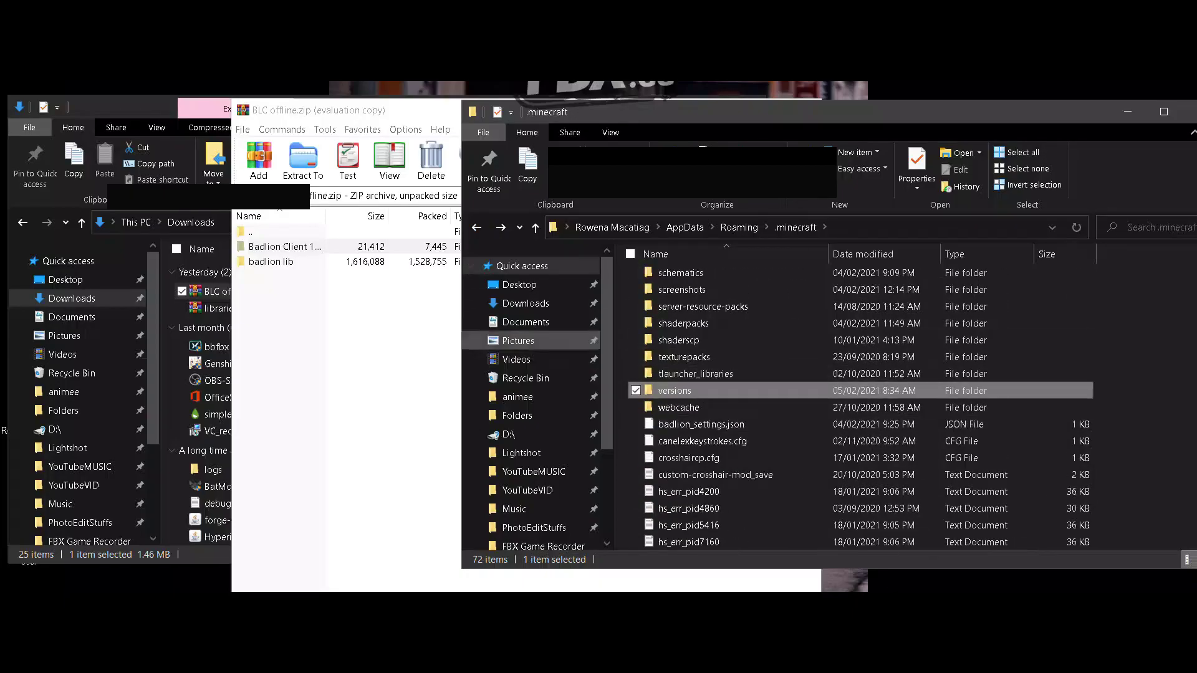
left_click(386, 312)
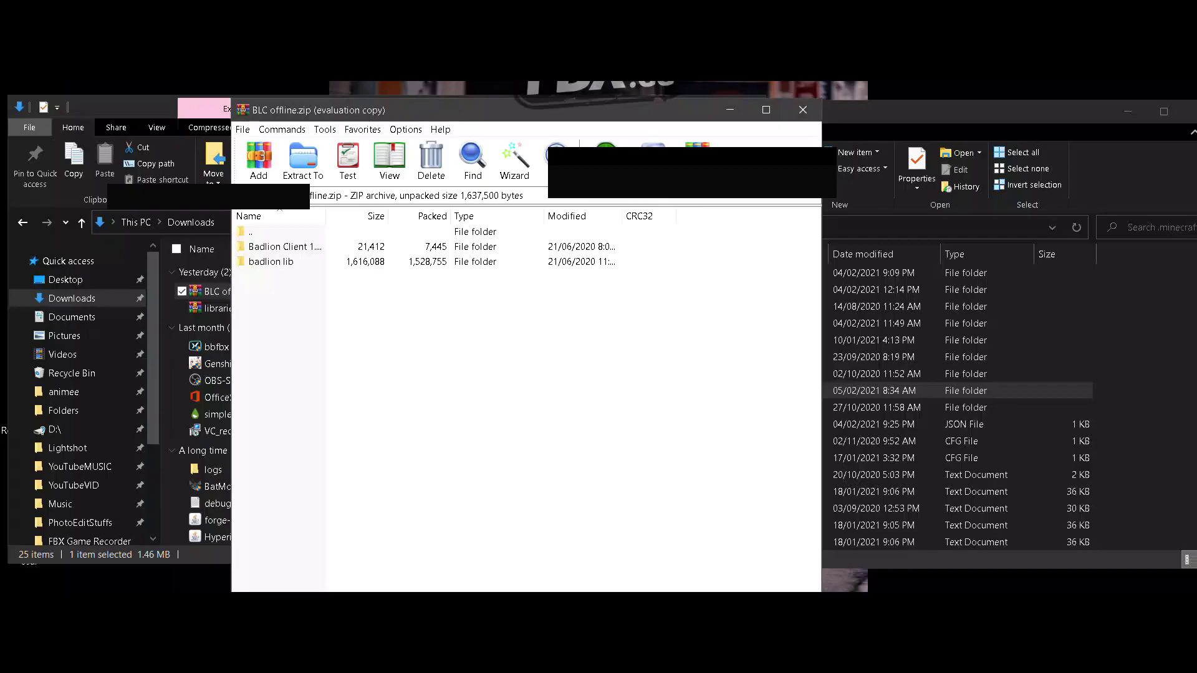
double_click(270, 261)
left_click(386, 312)
key("ctrl+a")
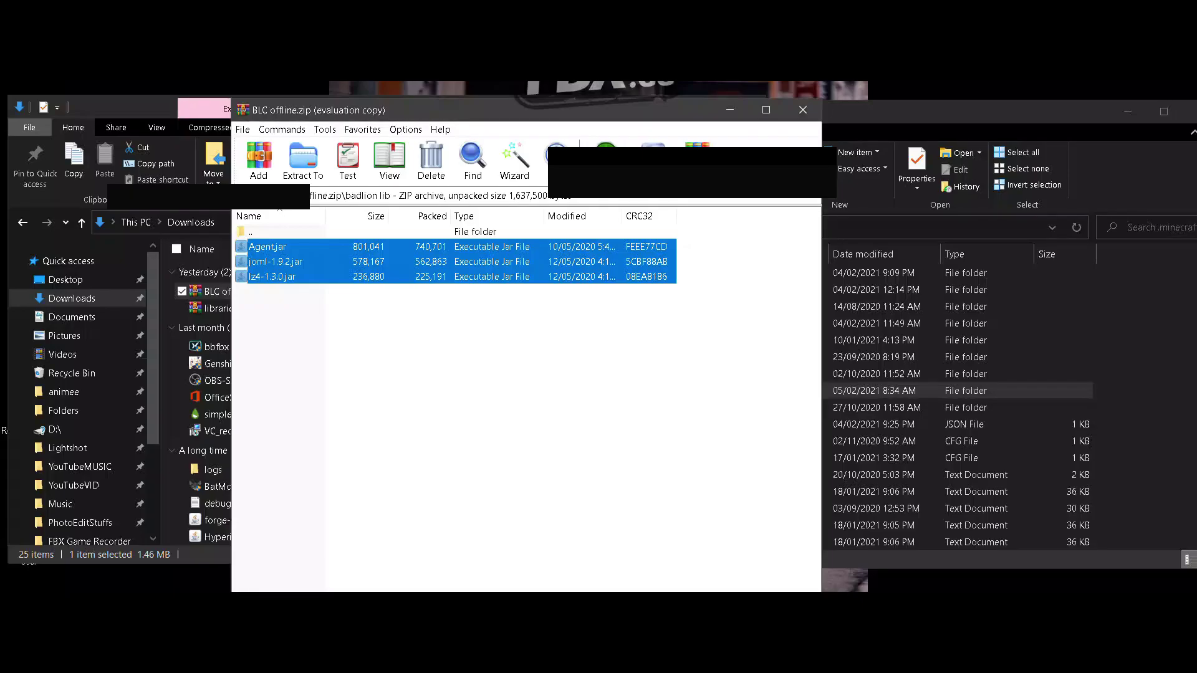
key("alt+Tab")
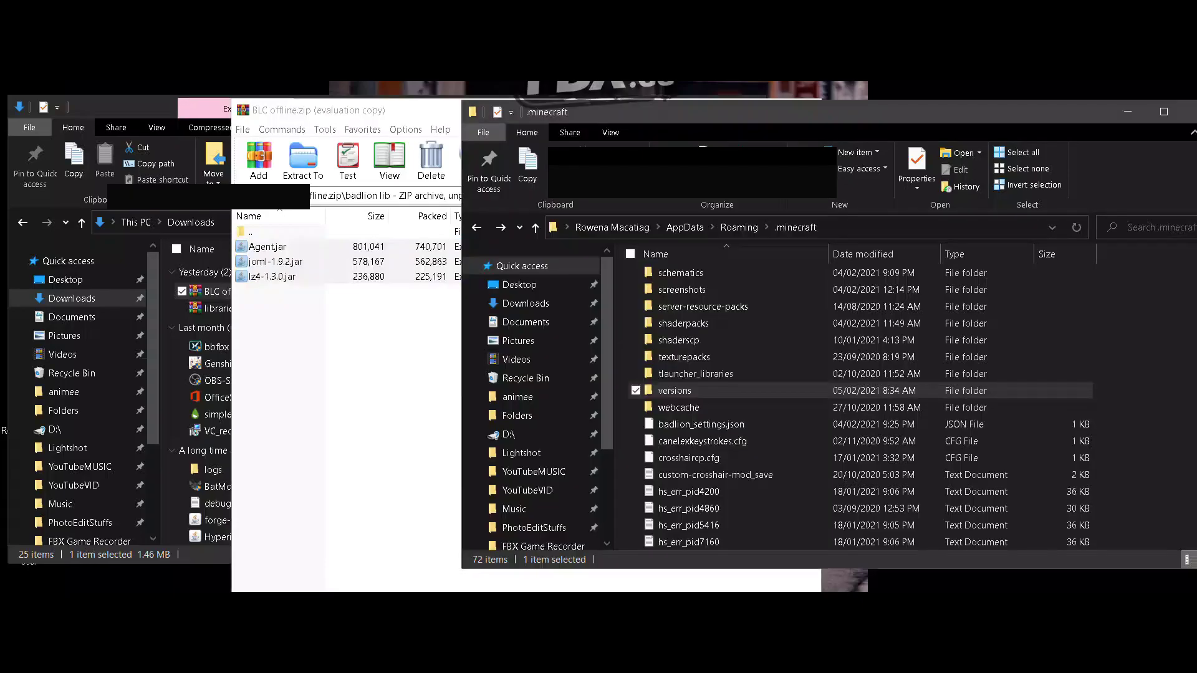
key("ctrl+v")
scroll(860, 405, "down", 1)
scroll(861, 405, "up", 15)
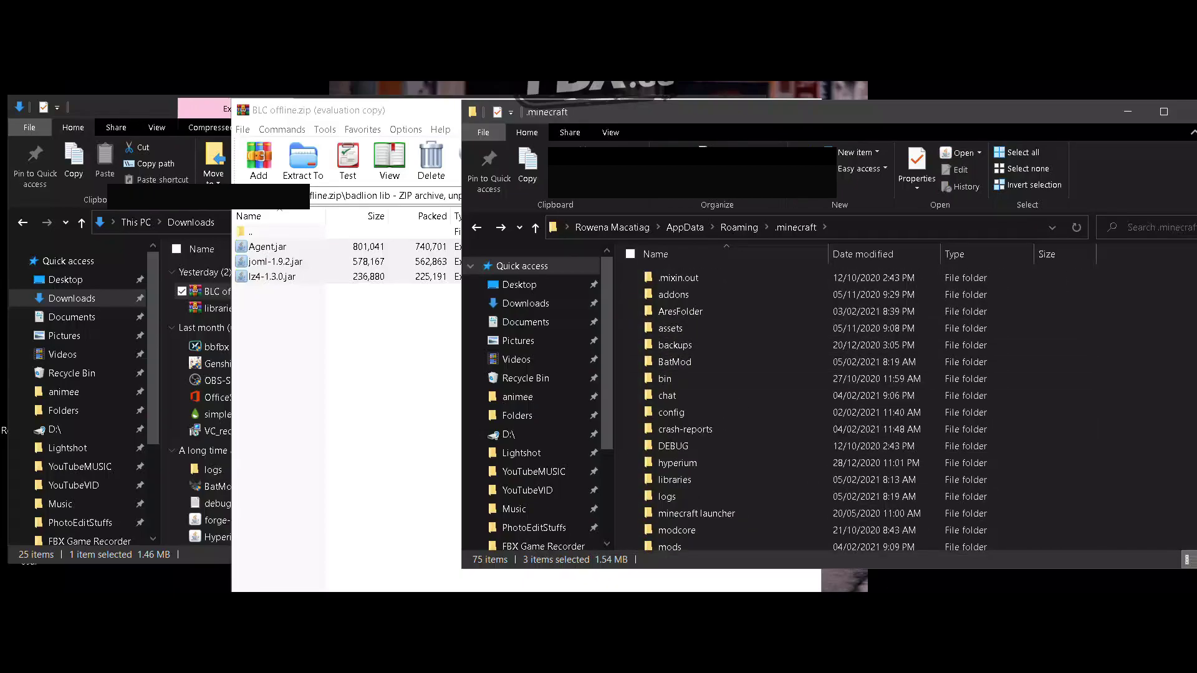
left_click(424, 306)
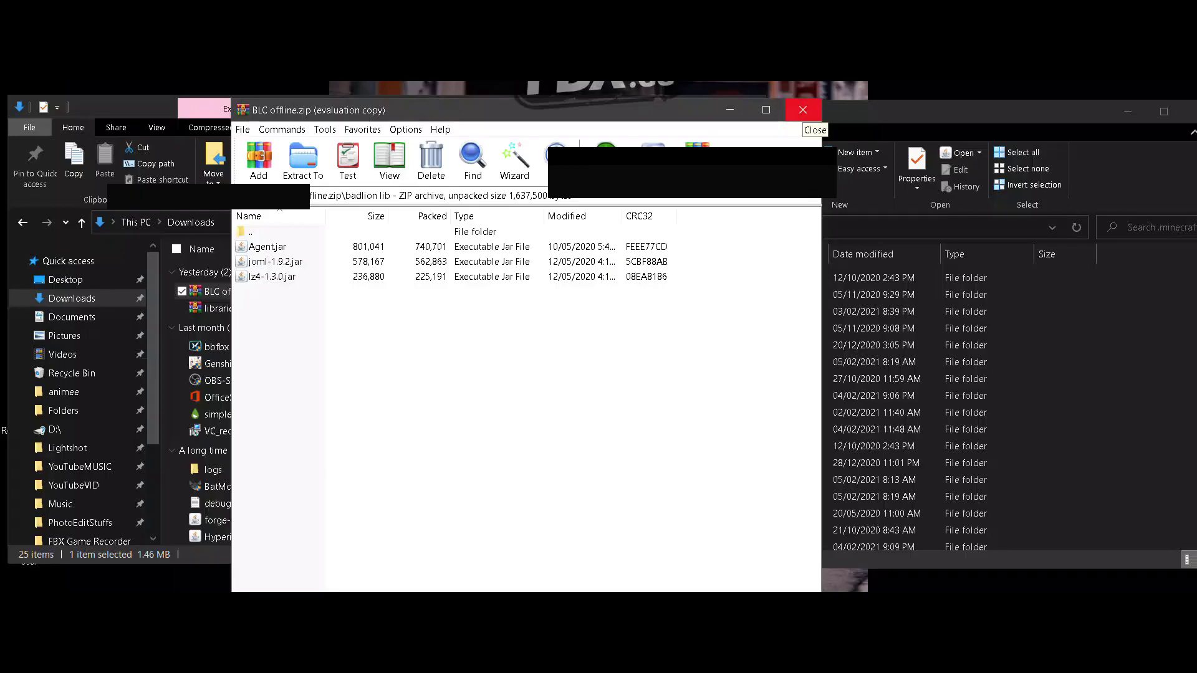
- Close the BLC offline archive, then open the libraries folder inside .minecraft and the downloaded libraries archive in WinRAR
left_click(803, 110)
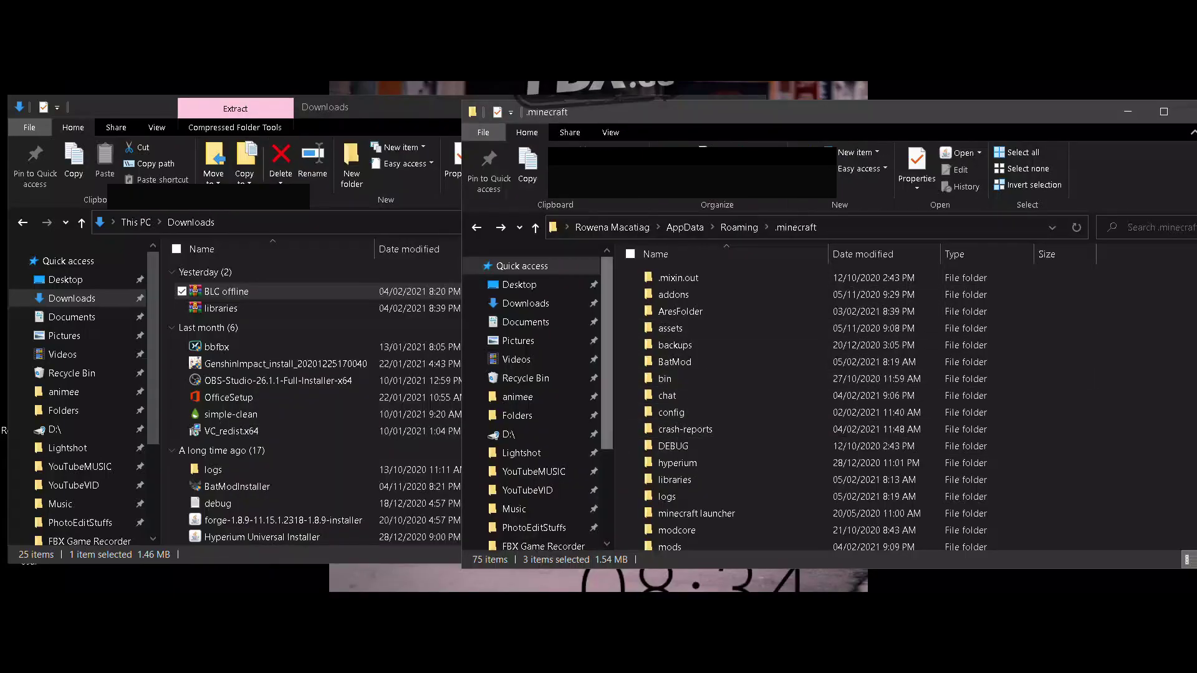
double_click(674, 480)
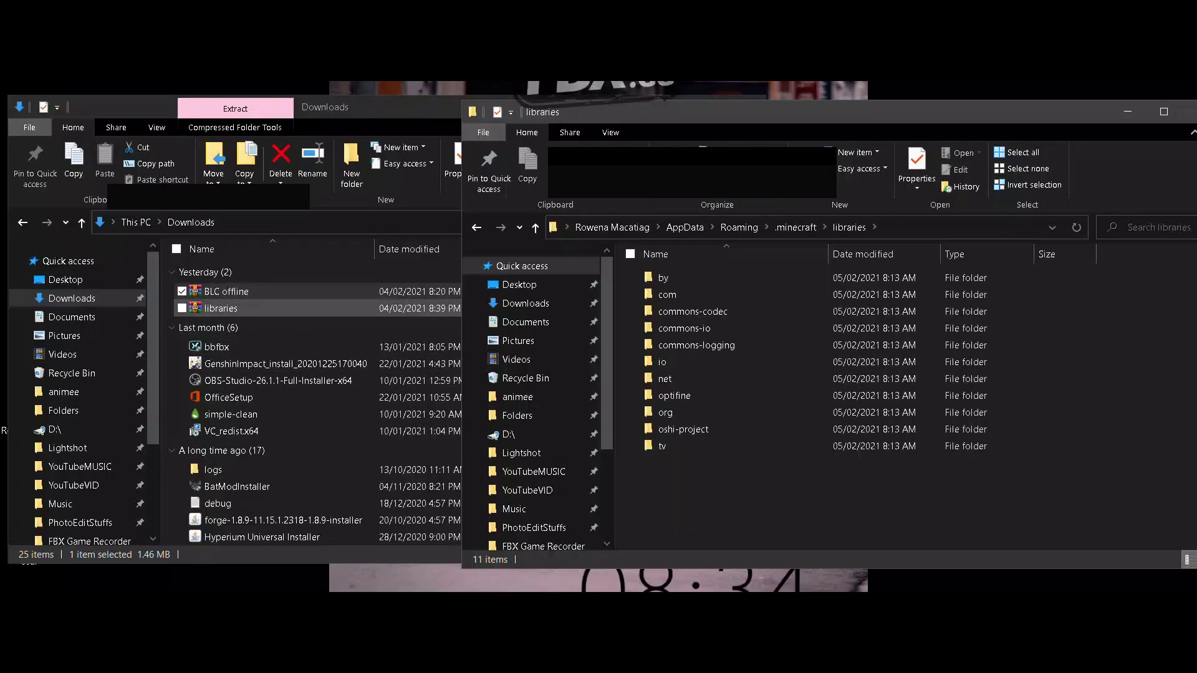
double_click(221, 308)
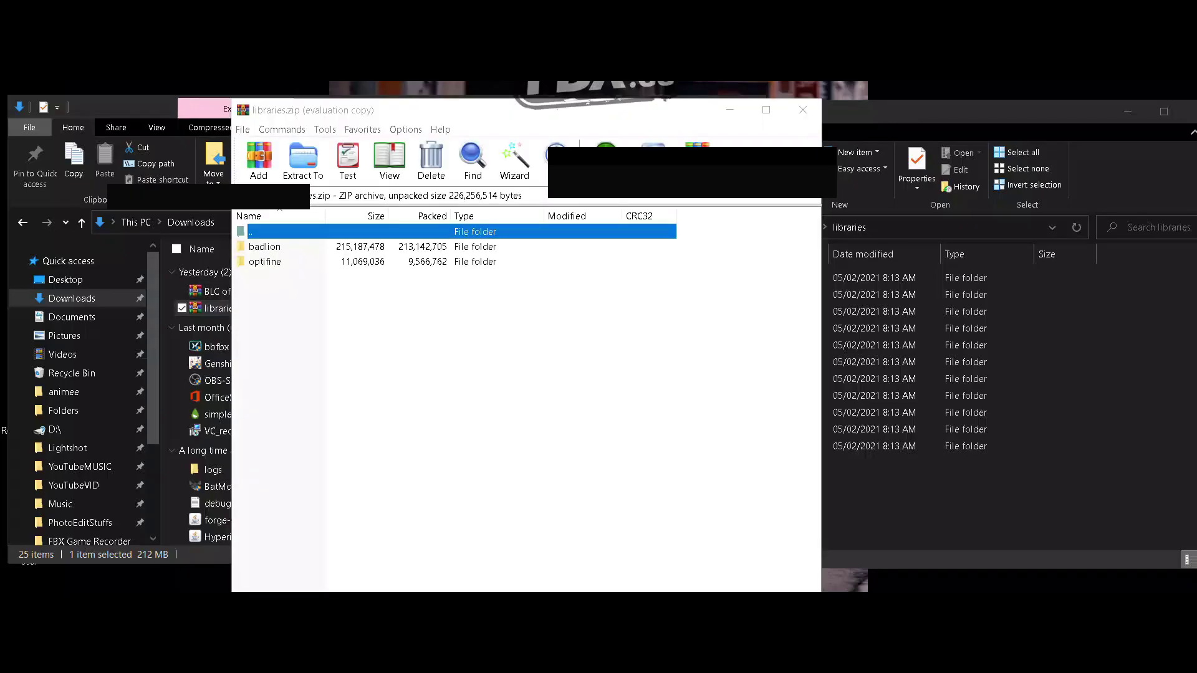
key("Return")
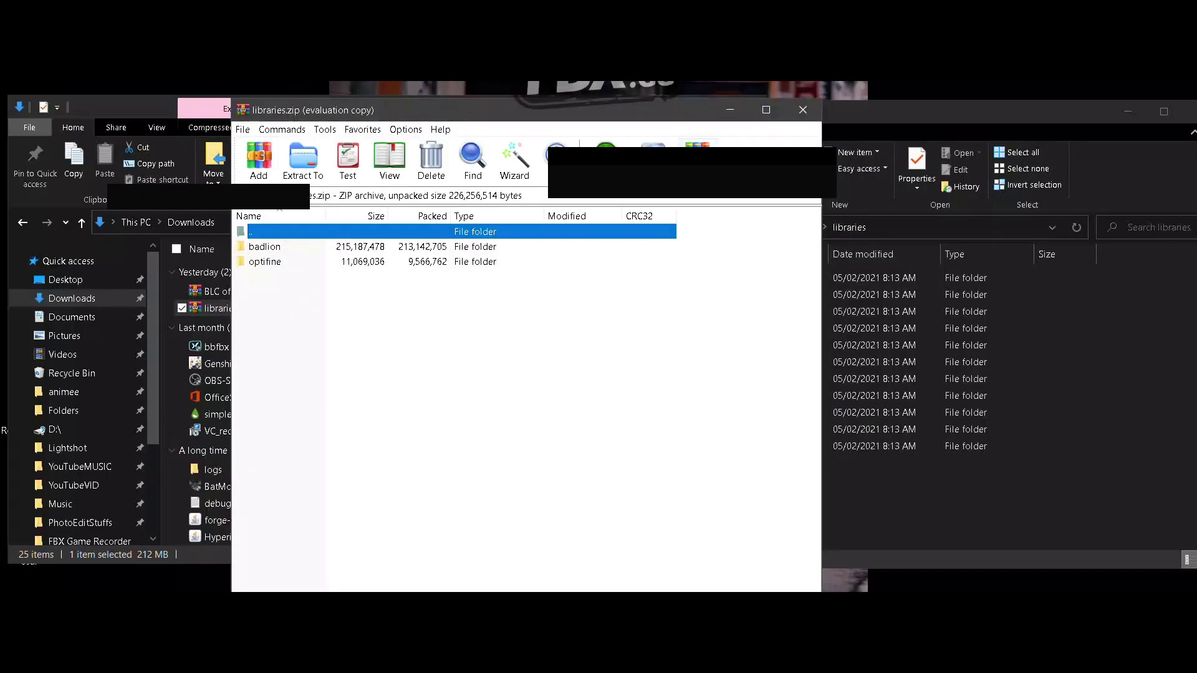
- Copy the badlion and optifine folders from the archive into .minecraft's libraries folder, replacing the existing OptiFine-1.8.9_HD_U_I7.jar
left_click_drag(436, 110, 333, 118)
left_click_drag(335, 309, 885, 480)
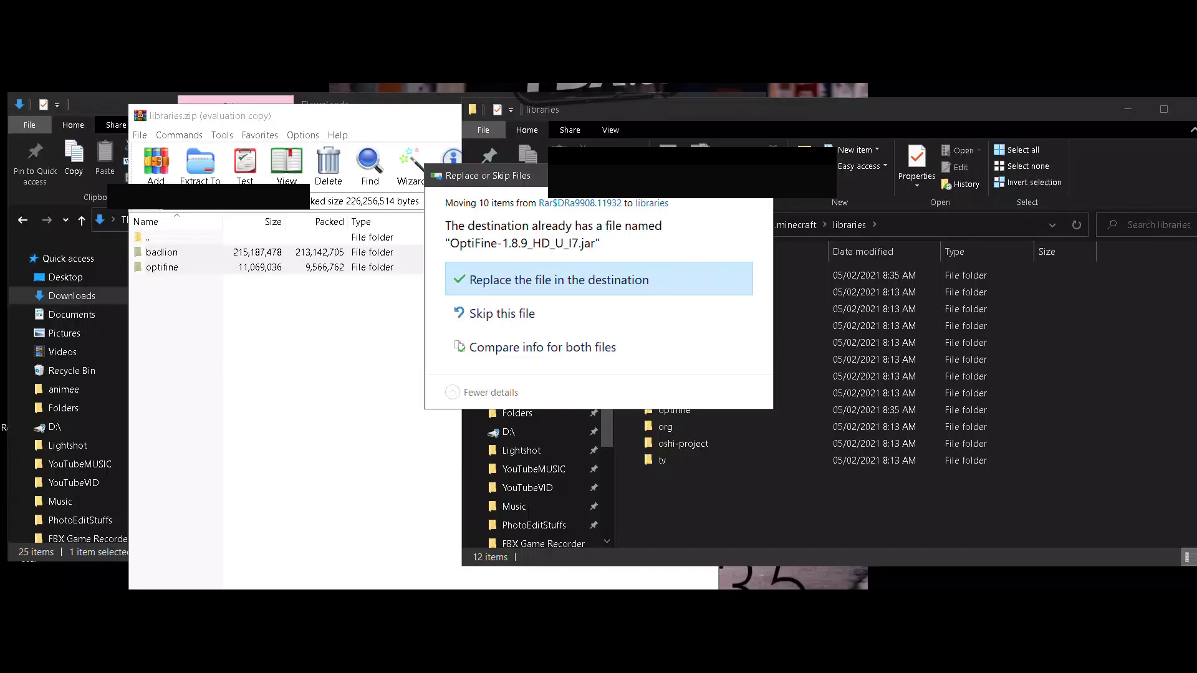
key("Return")
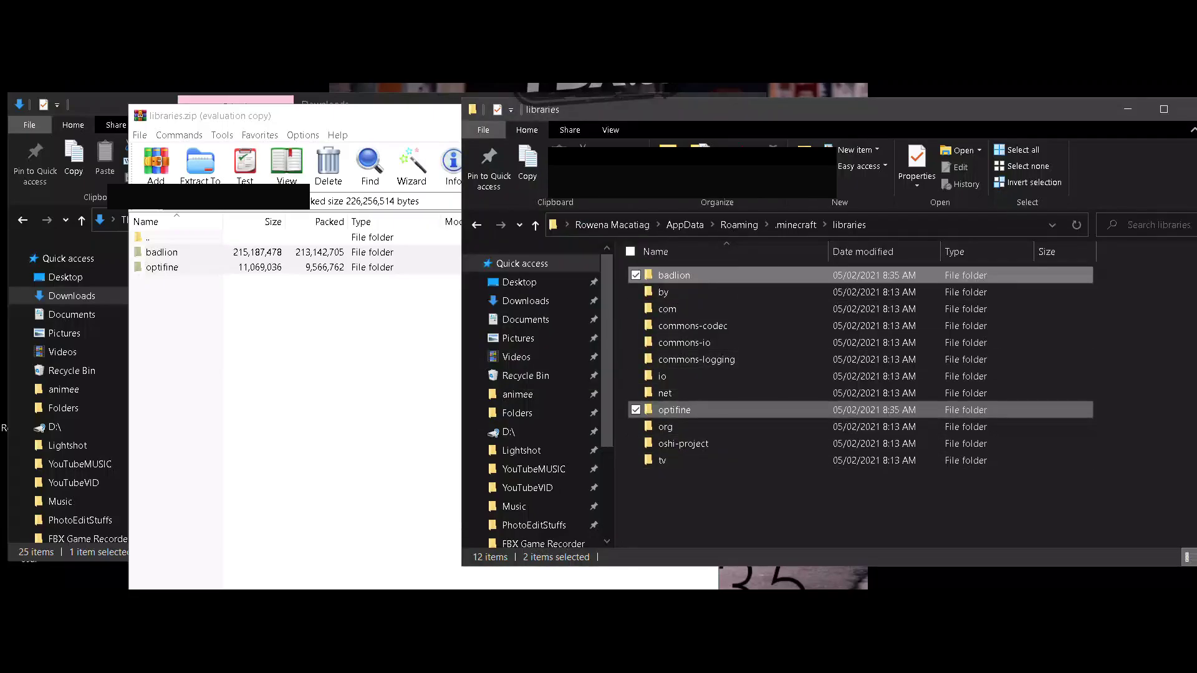
key("Escape")
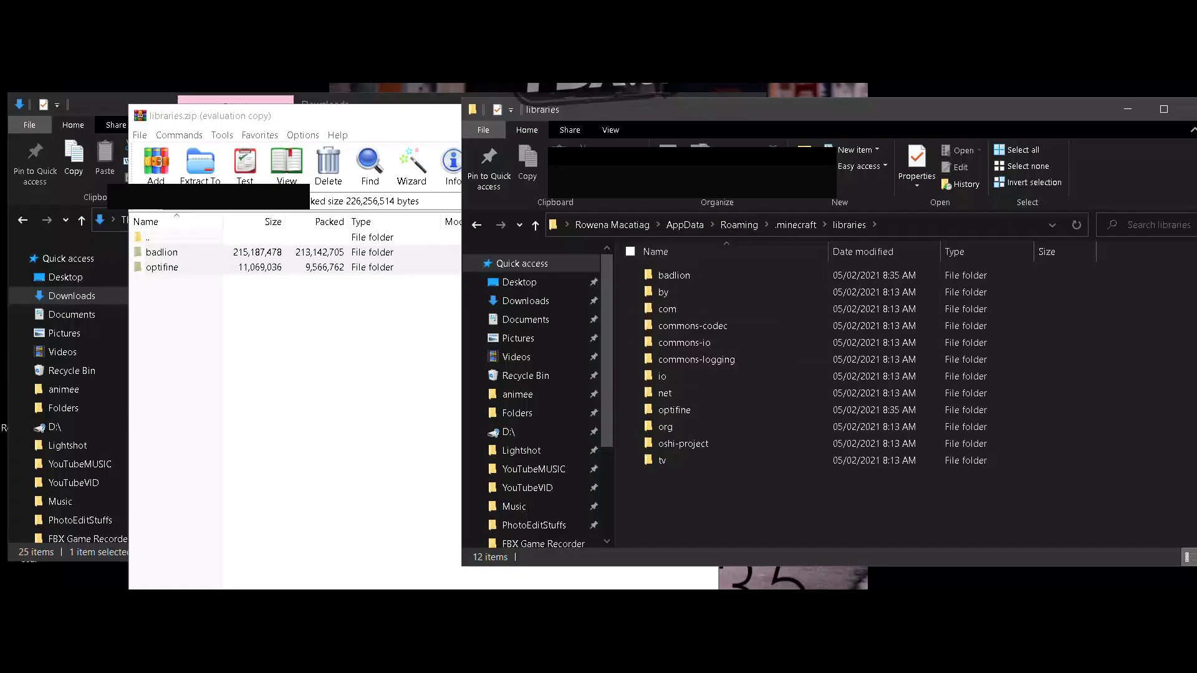
- Close the libraries folder window, the libraries.zip archive and the Downloads window
left_click_drag(943, 117, 931, 115)
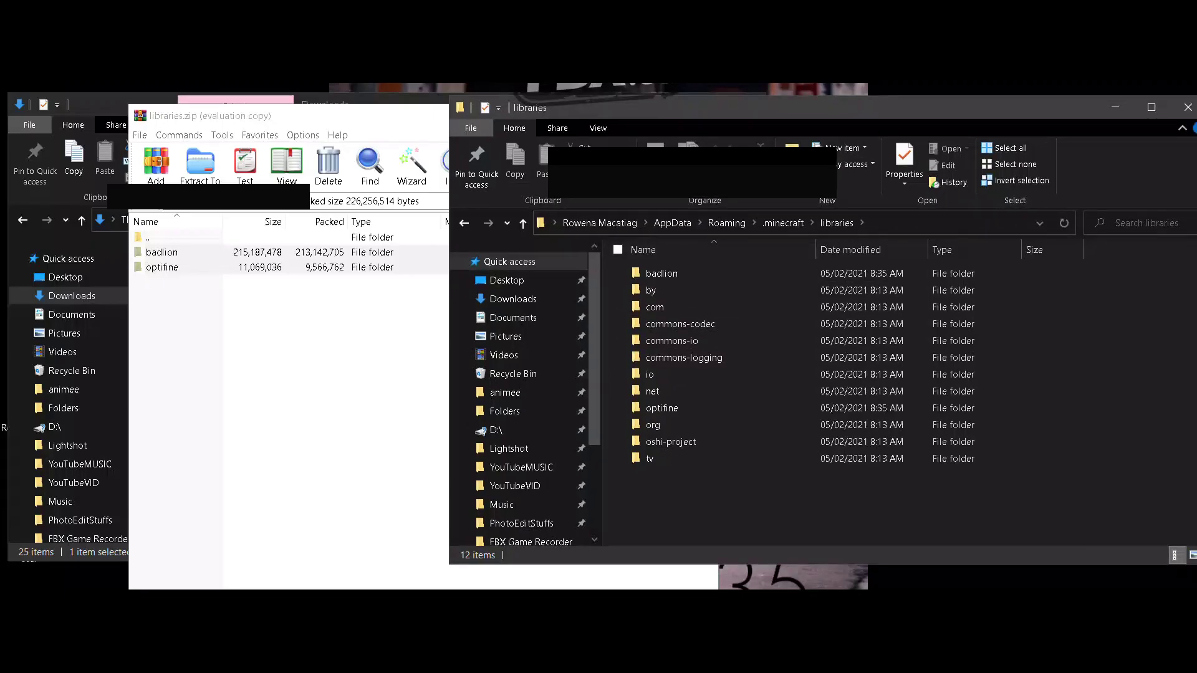
left_click(1186, 107)
key("Escape")
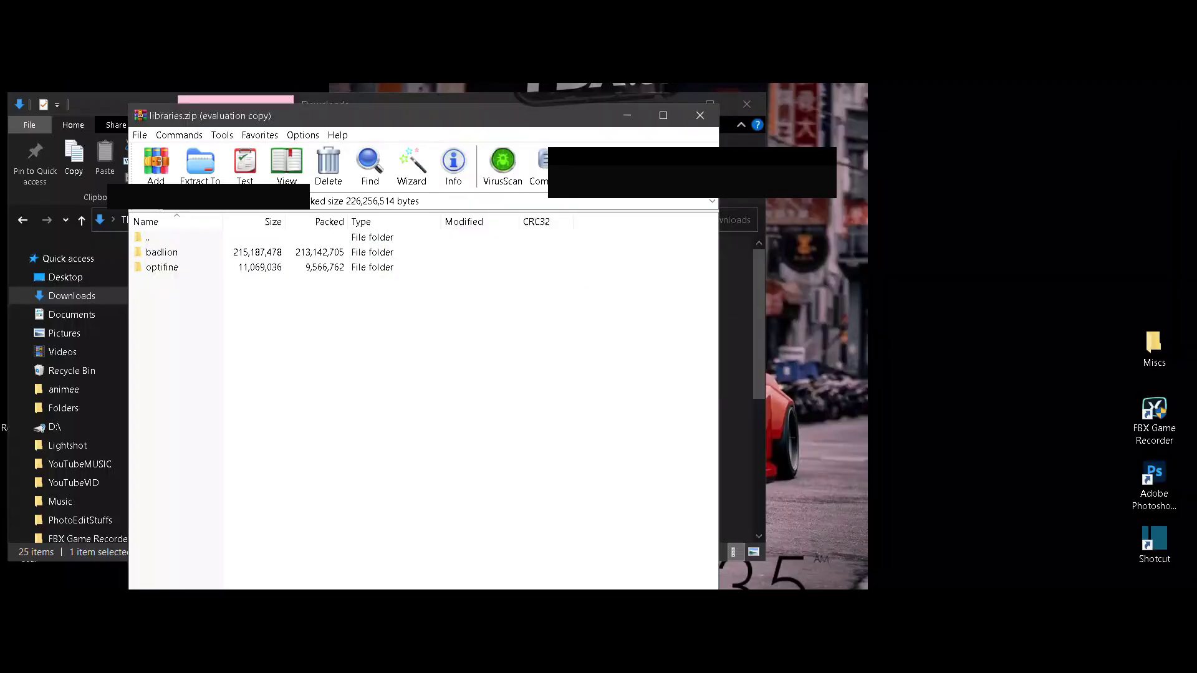
left_click(700, 115)
left_click(747, 104)
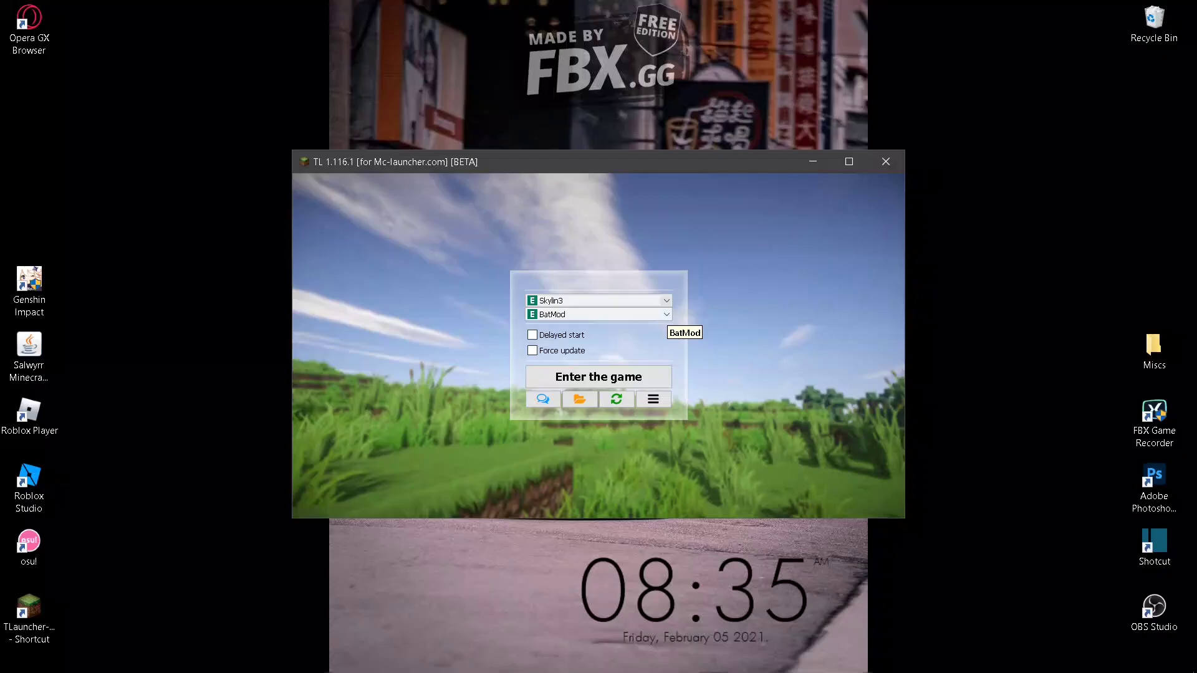
- In TLauncher, choose Badlion Client 1.8.9 as the game version and switch to the account marked with an E
left_click(666, 314)
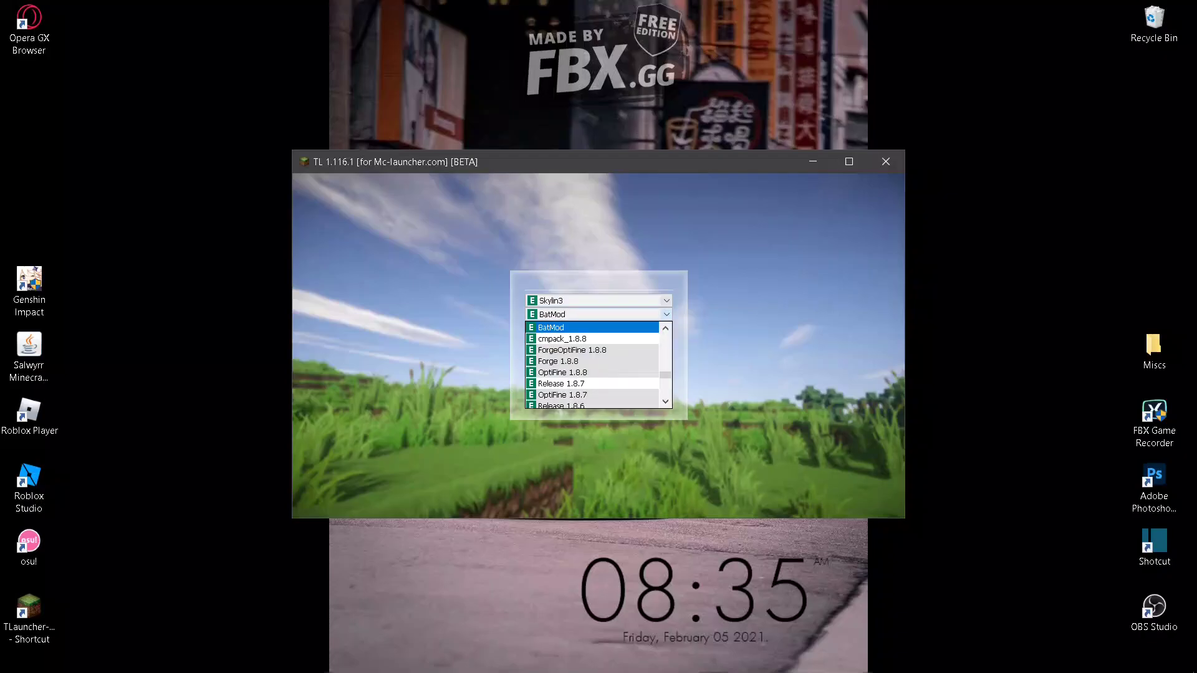
scroll(592, 365, "down", 5)
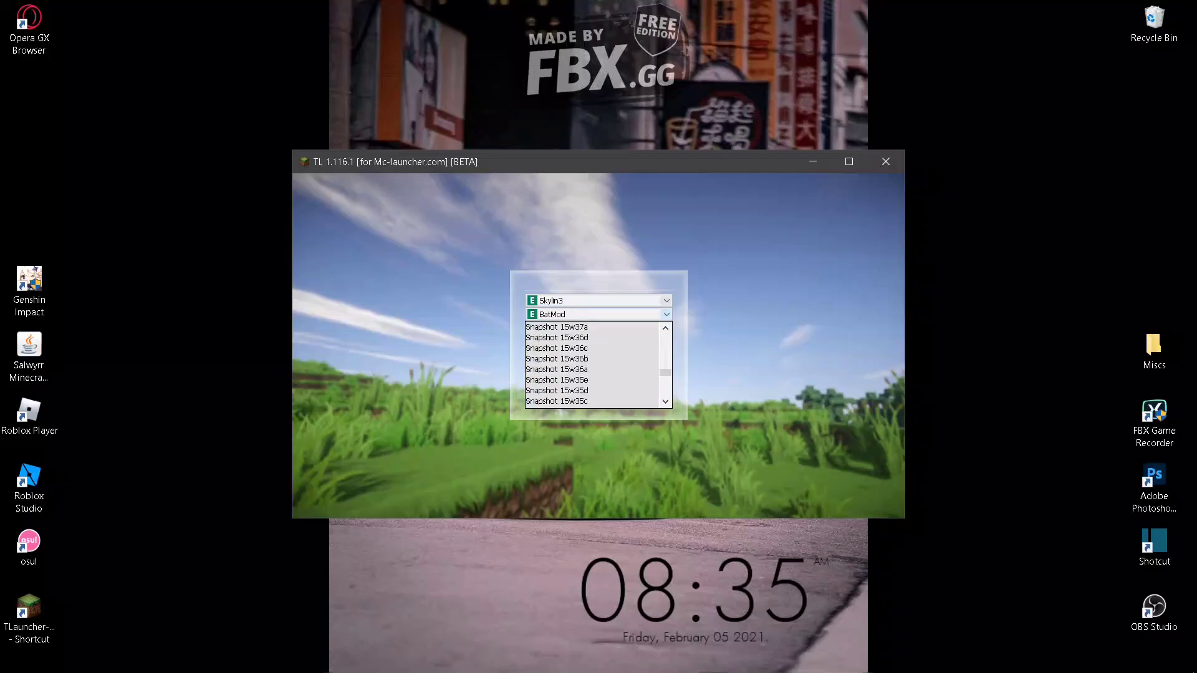
scroll(592, 365, "up", 5)
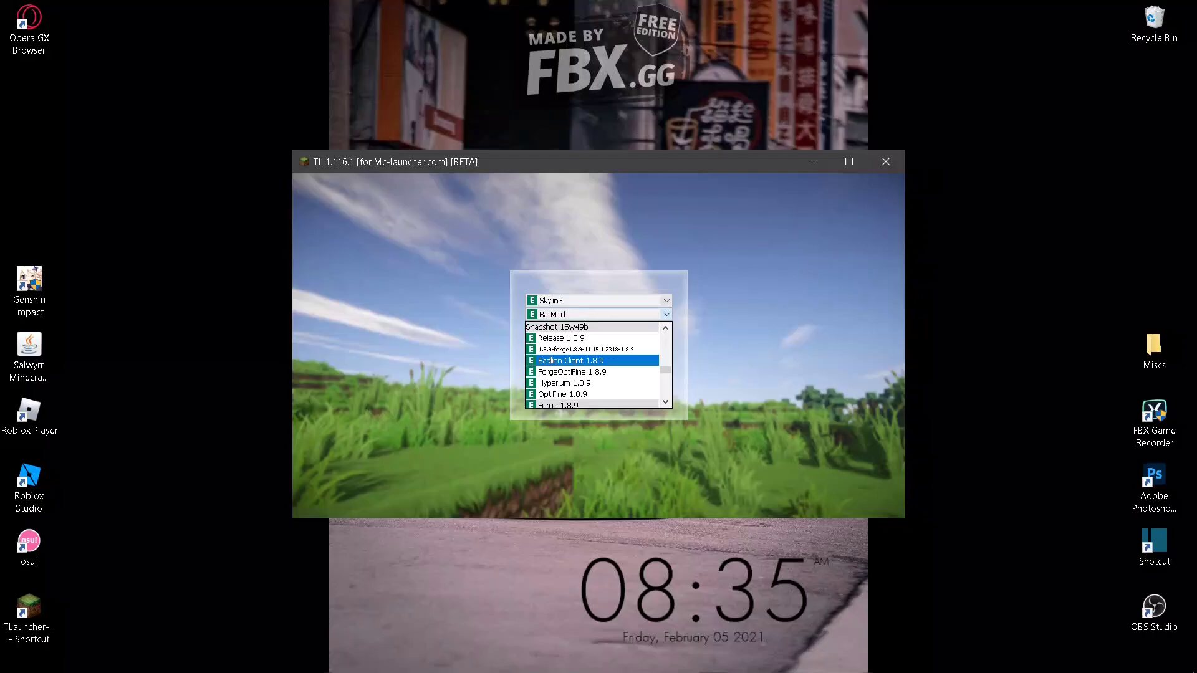
left_click(592, 360)
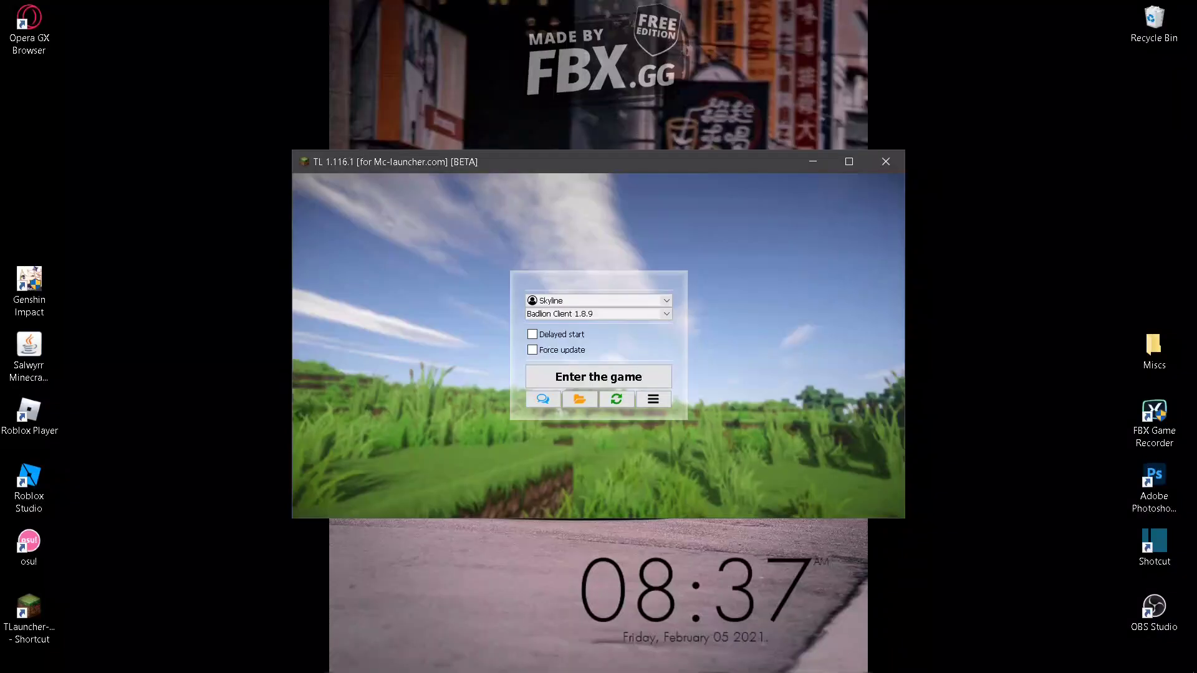
left_click(624, 300)
left_click(618, 325)
- Set the Java arguments in the launcher's Minecraft settings to -javaagent:Agent.jar and save the settings
left_click(653, 399)
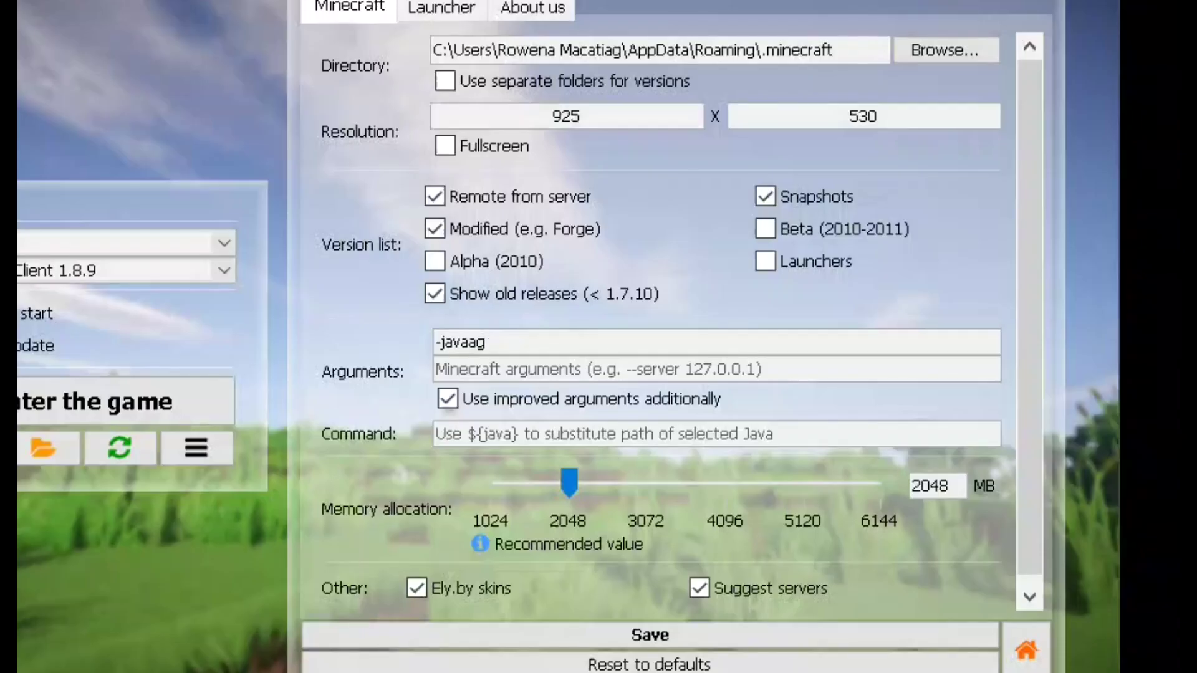
type("ent:Agent.jar")
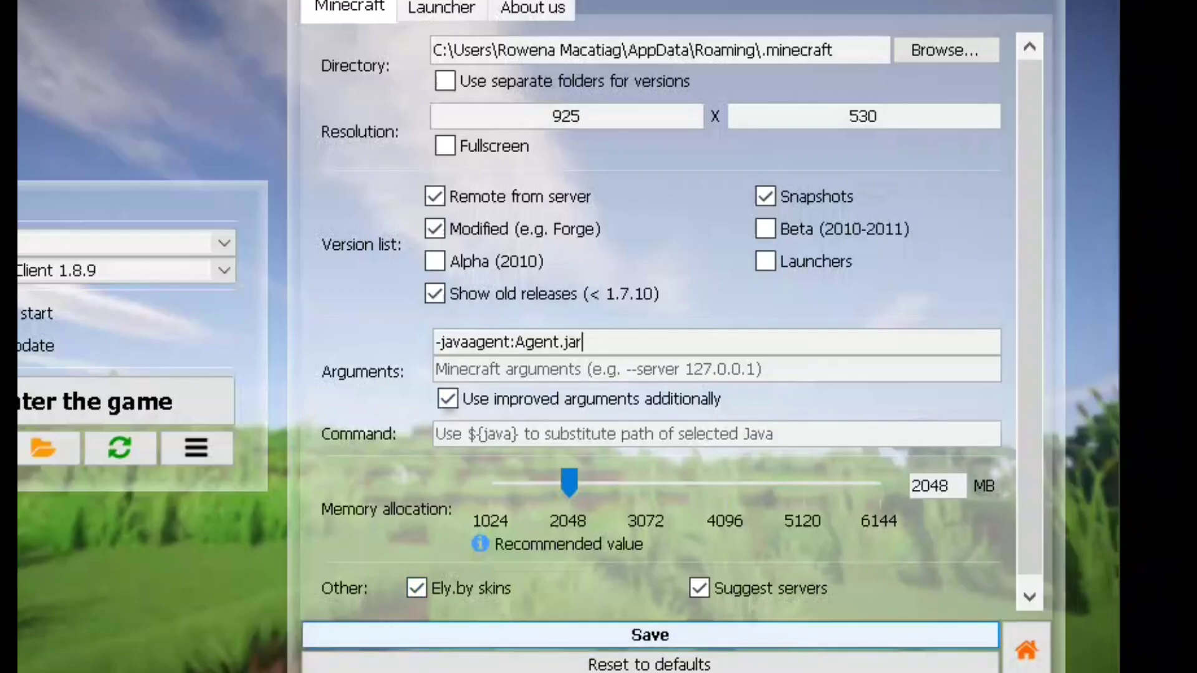
left_click(650, 634)
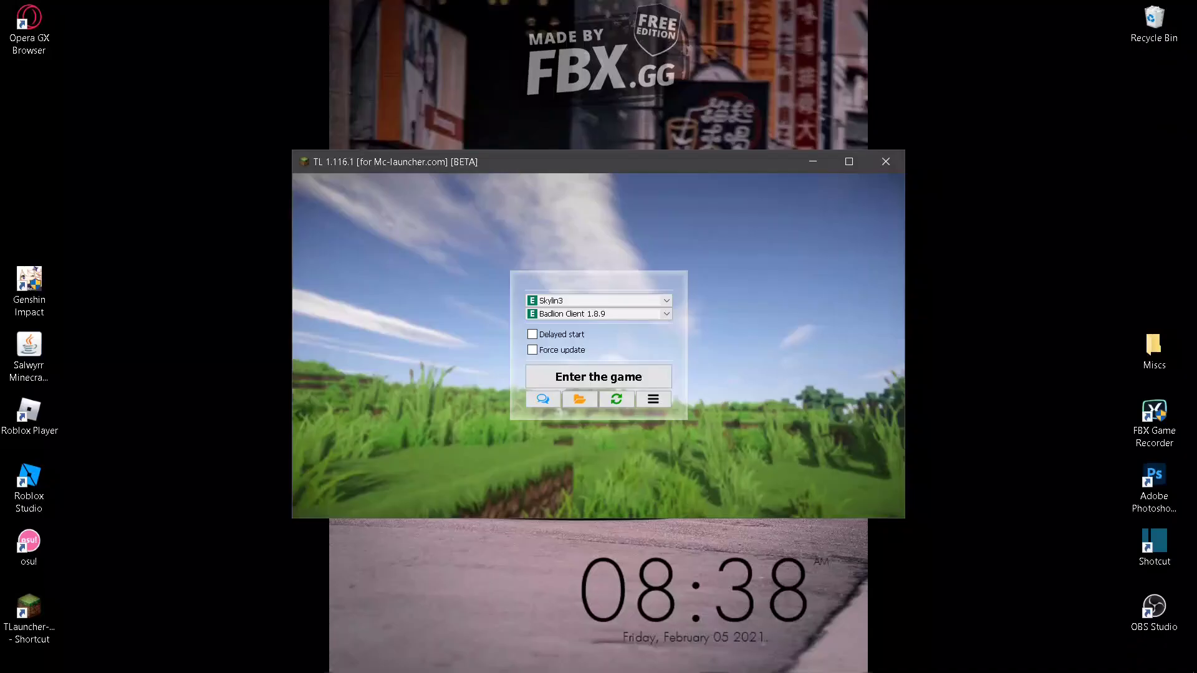